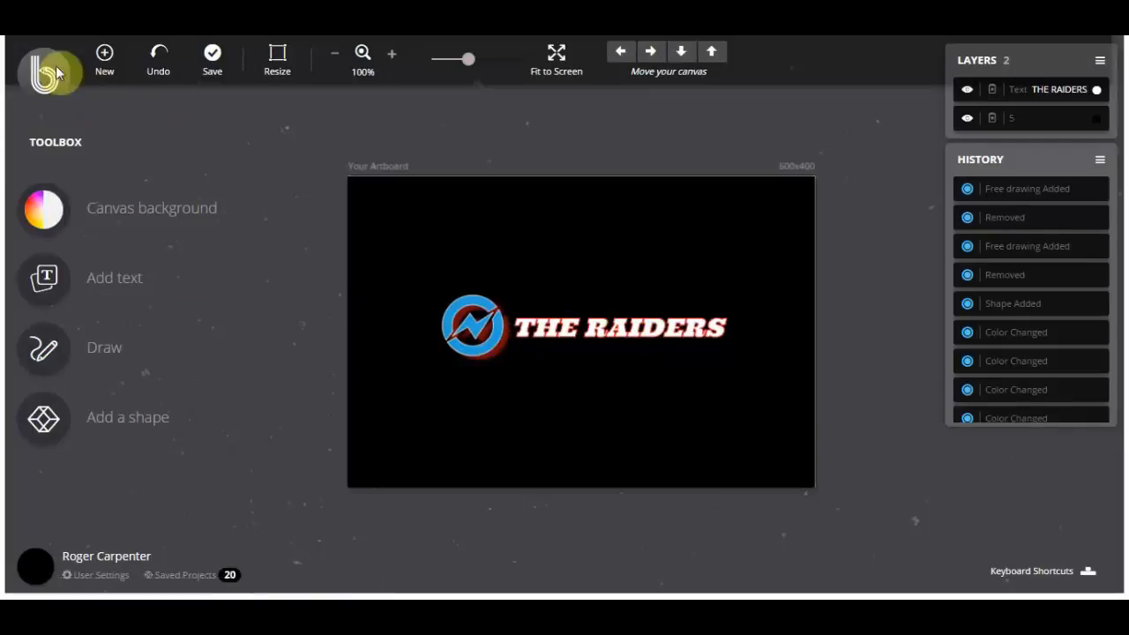
Step: Start a new Logo Wizard project and generate logos for THE RAIDERS in the Miscellaneous category
left_click(102, 61)
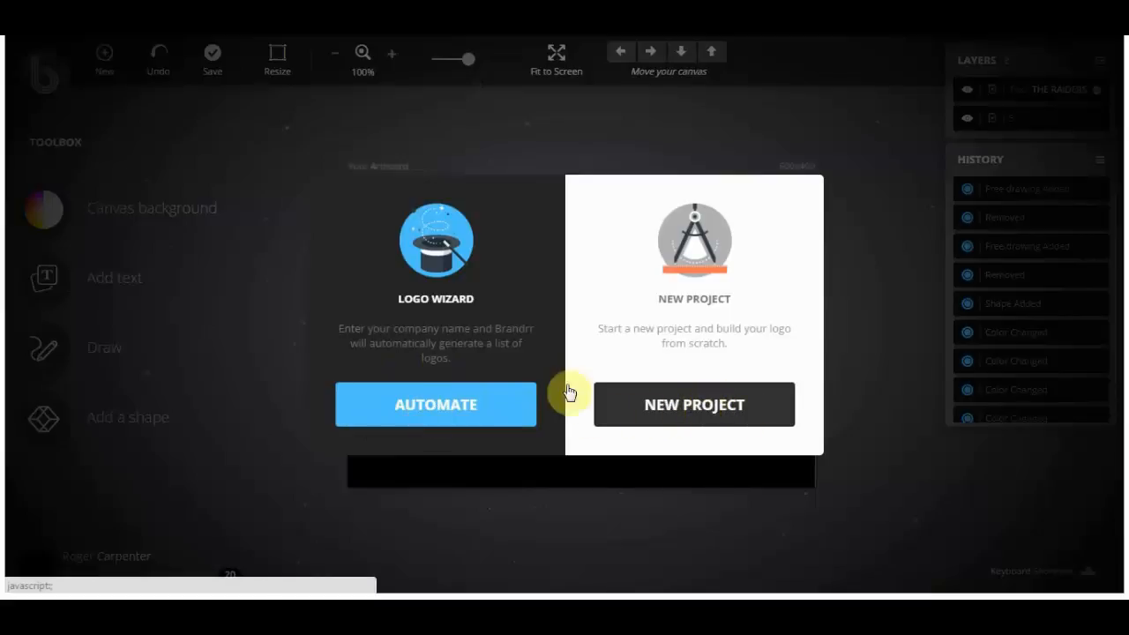
left_click(433, 418)
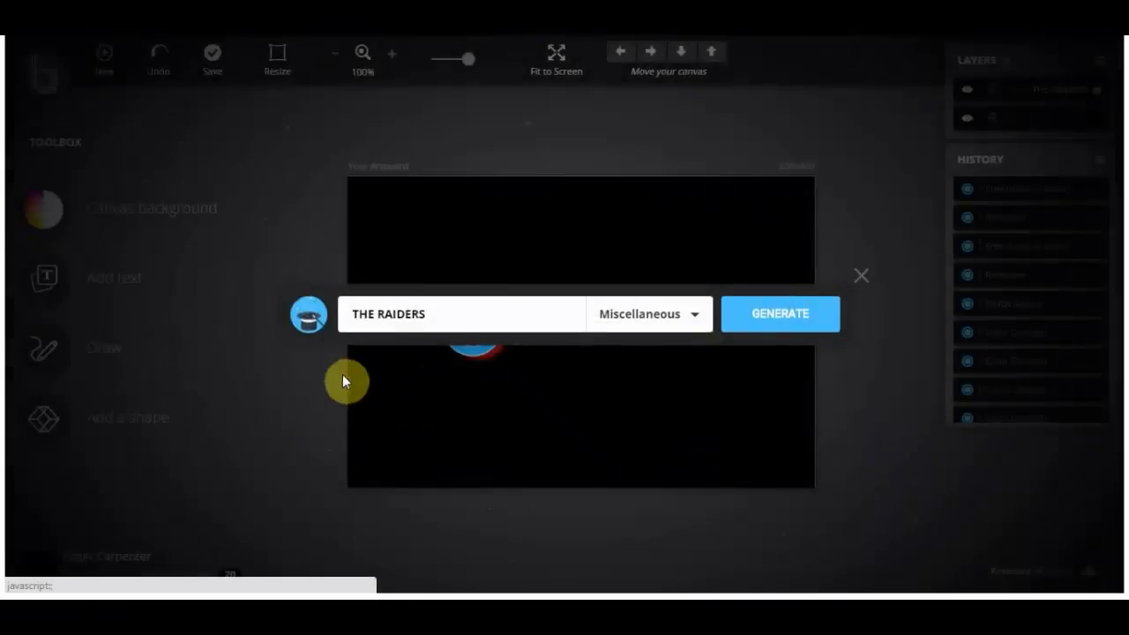
left_click(686, 316)
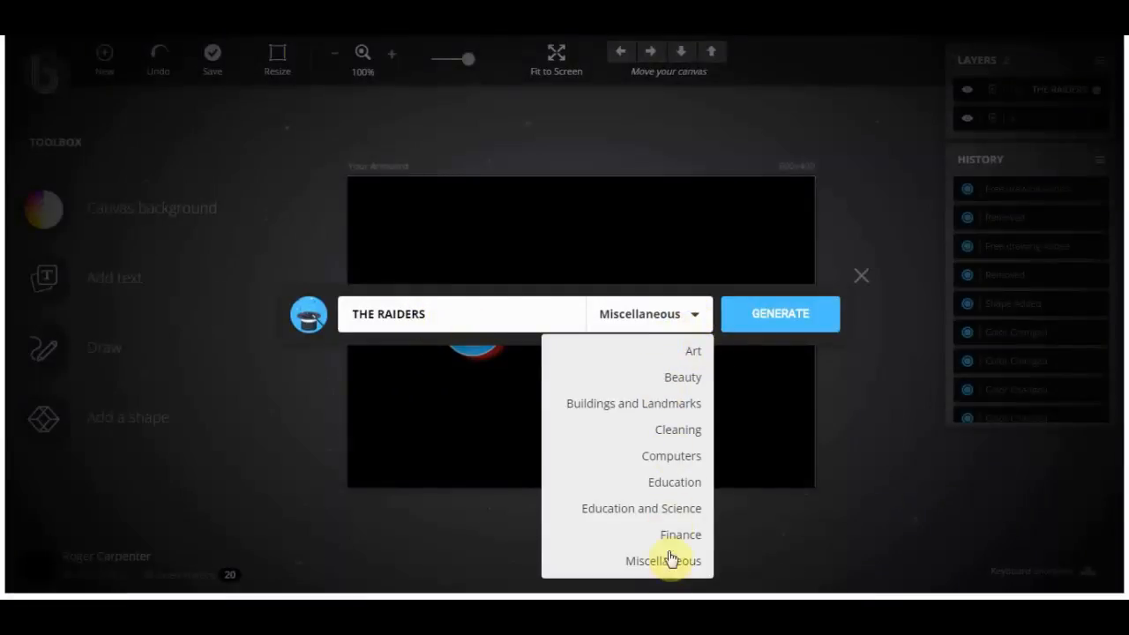
left_click(697, 319)
left_click(800, 316)
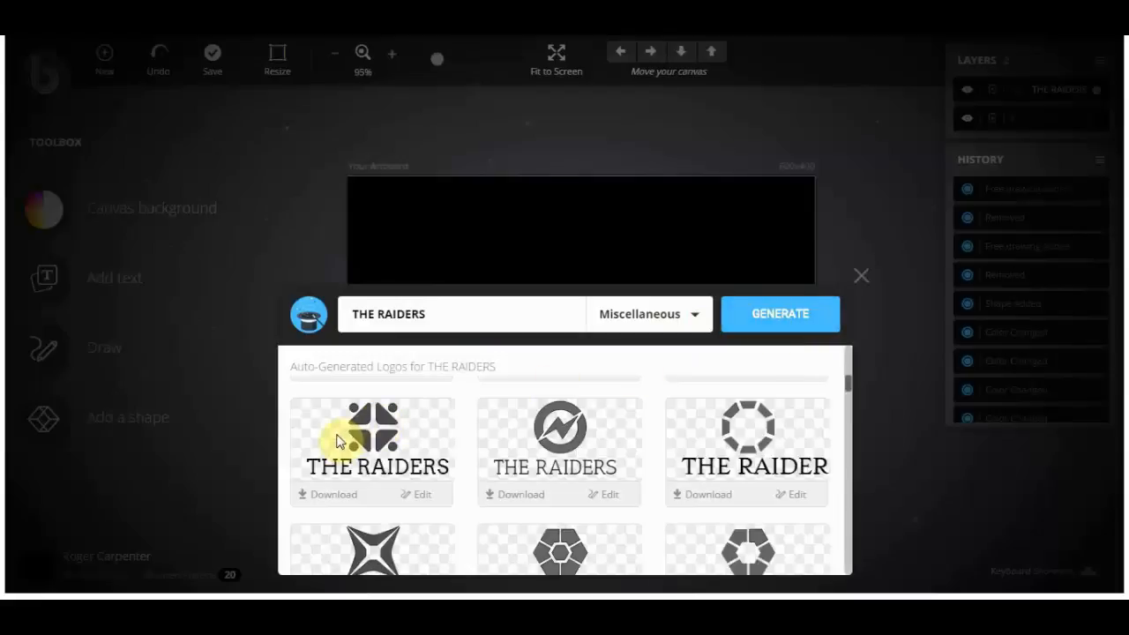
Step: Browse the auto-generated THE RAIDERS logos and compare their emblems and lettering
scroll(530, 459, "down", 2)
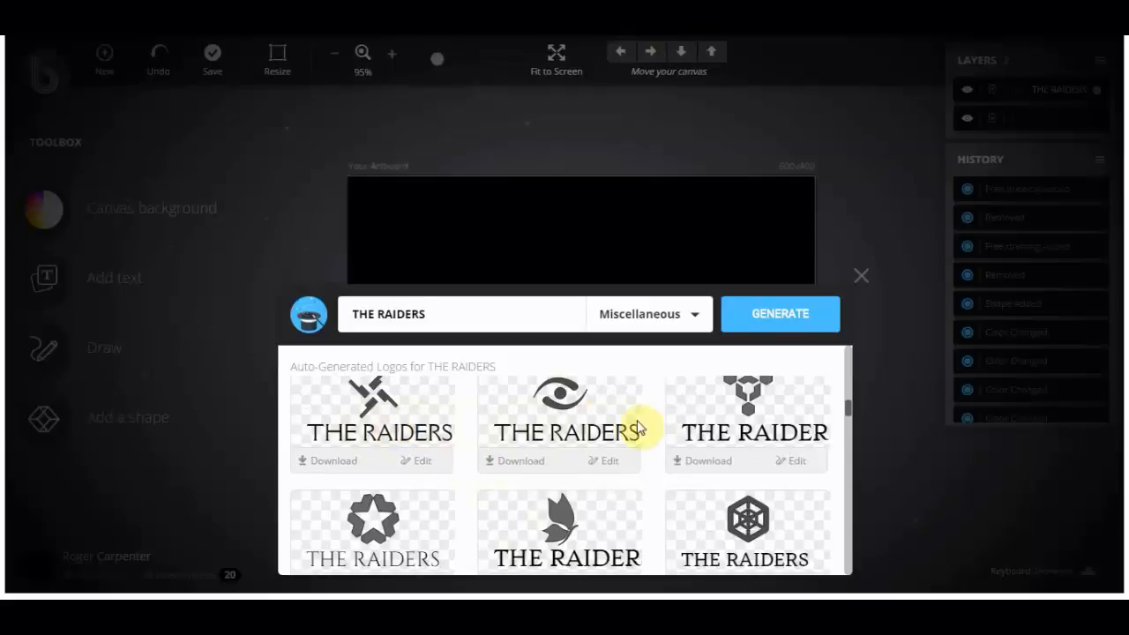
scroll(517, 445, "down", 4)
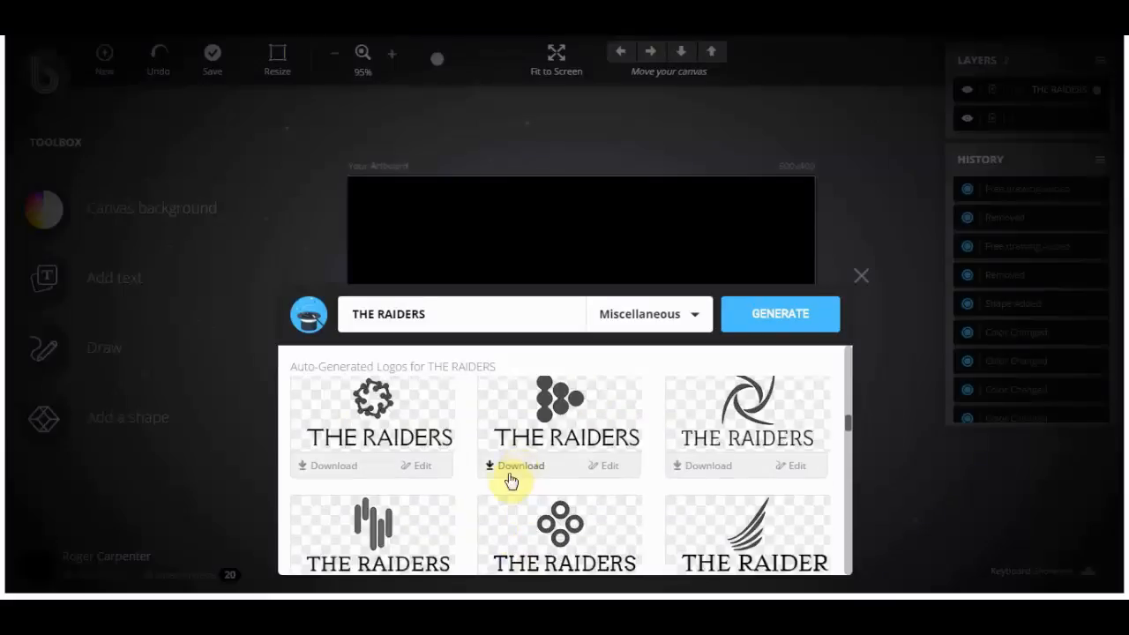
scroll(505, 481, "down", 5)
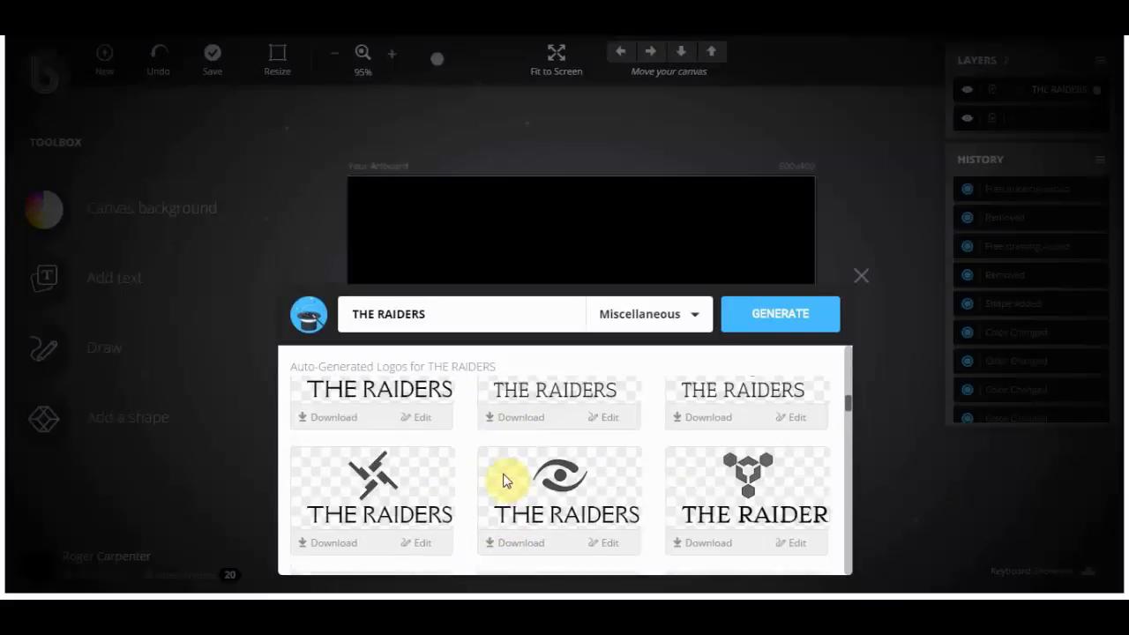
scroll(506, 481, "up", 3)
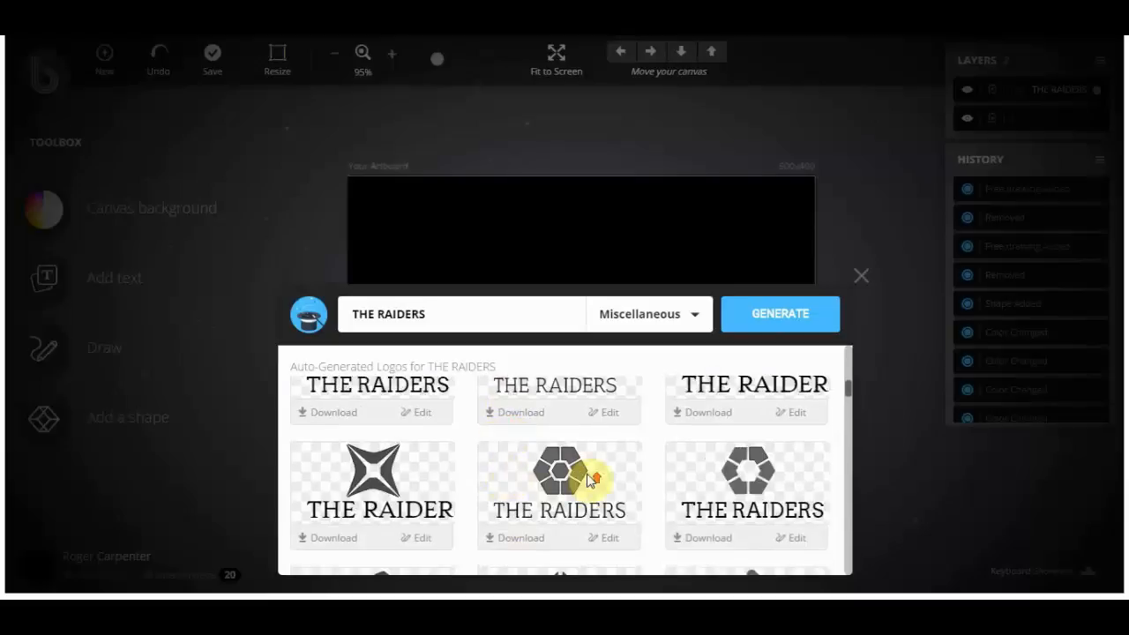
scroll(590, 481, "up", 2)
scroll(589, 481, "up", 3)
scroll(617, 483, "down", 1)
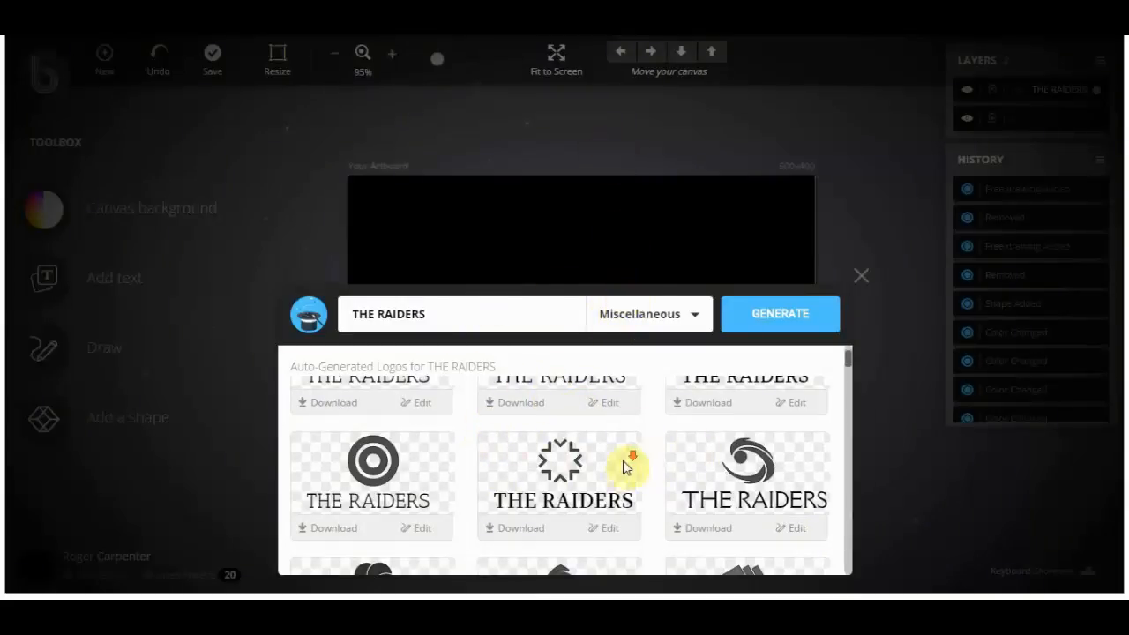
scroll(631, 472, "down", 1)
scroll(631, 480, "down", 1)
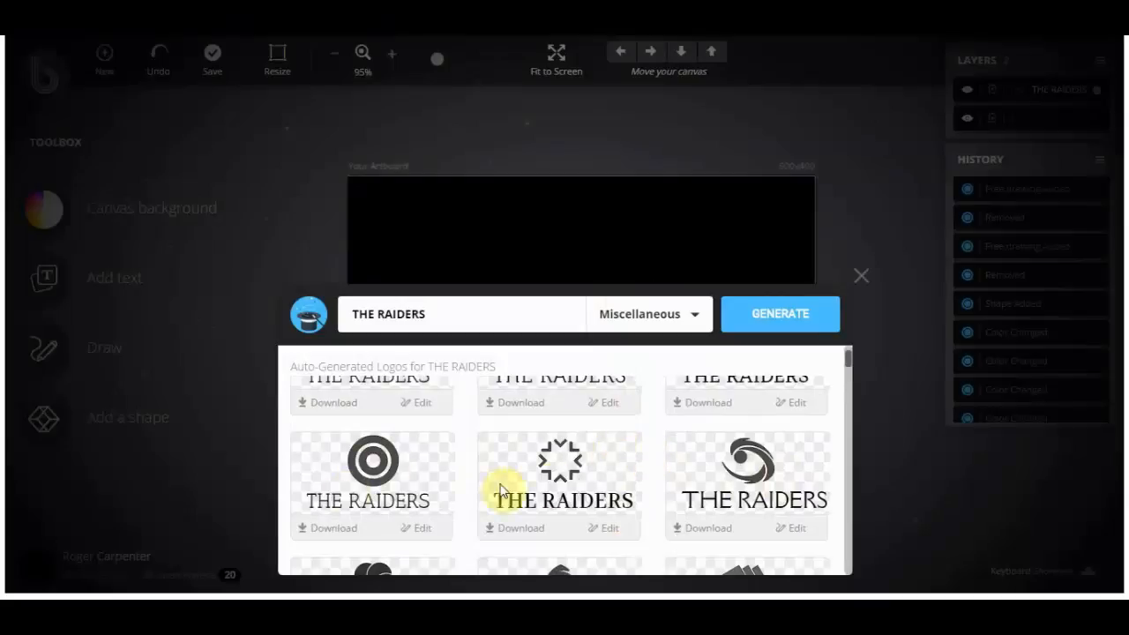
scroll(404, 461, "up", 1)
scroll(401, 459, "down", 1)
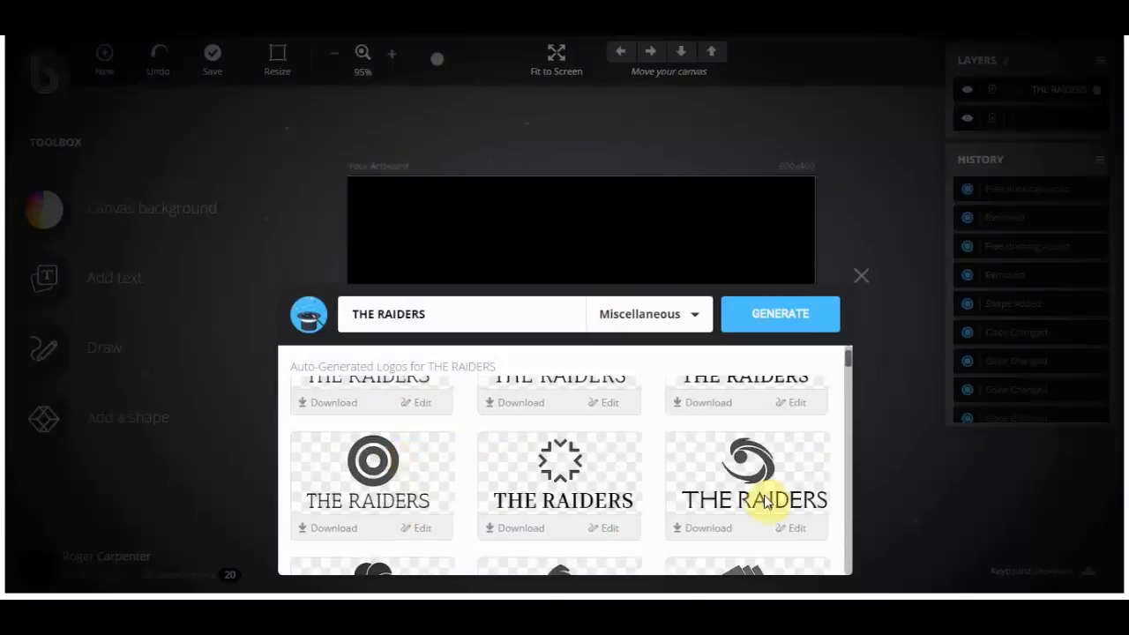
Step: Open the generated logo with the swirl-and-dot emblem for editing, discarding the current project
left_click(799, 528)
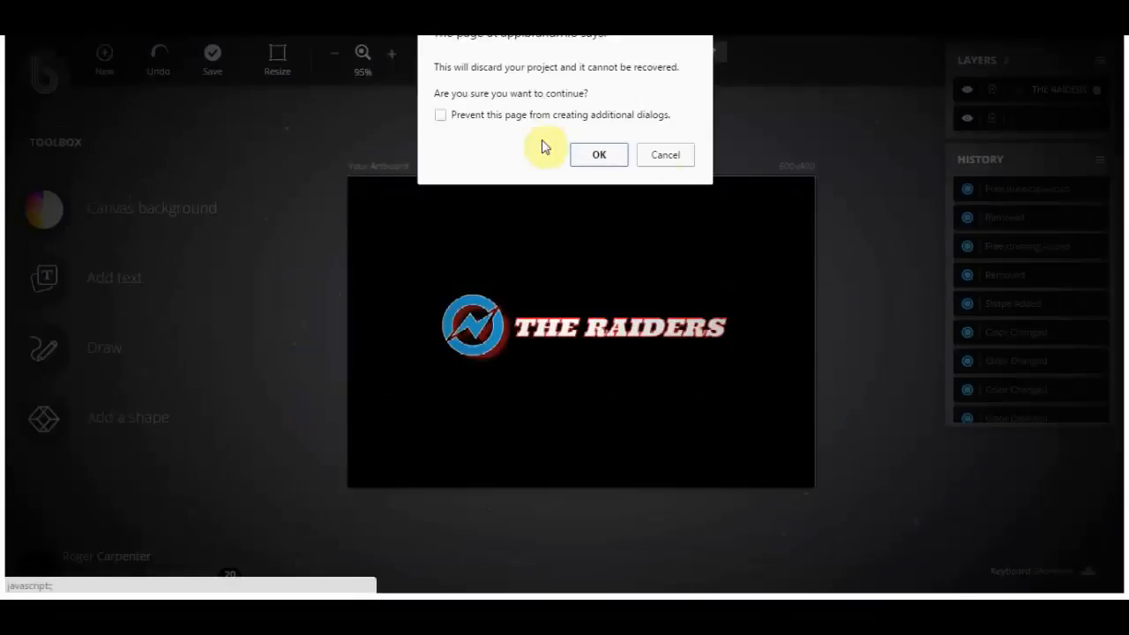
left_click(599, 154)
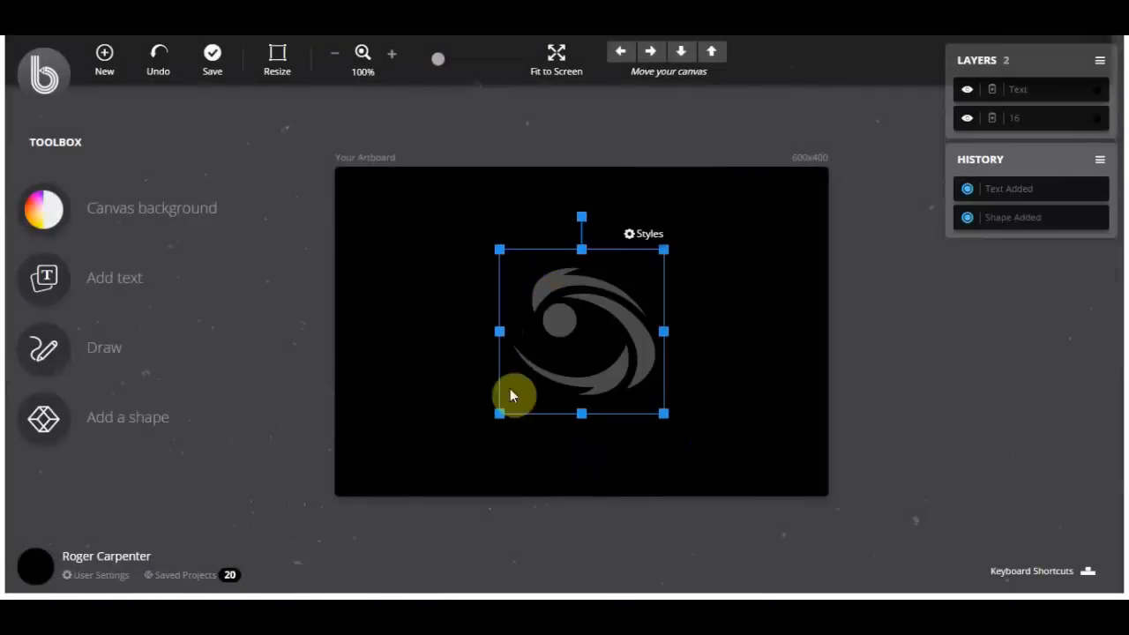
Step: Make the canvas background fully transparent with the colour rgba(252, 245, 245, 0)
left_click(121, 216)
left_click(138, 161)
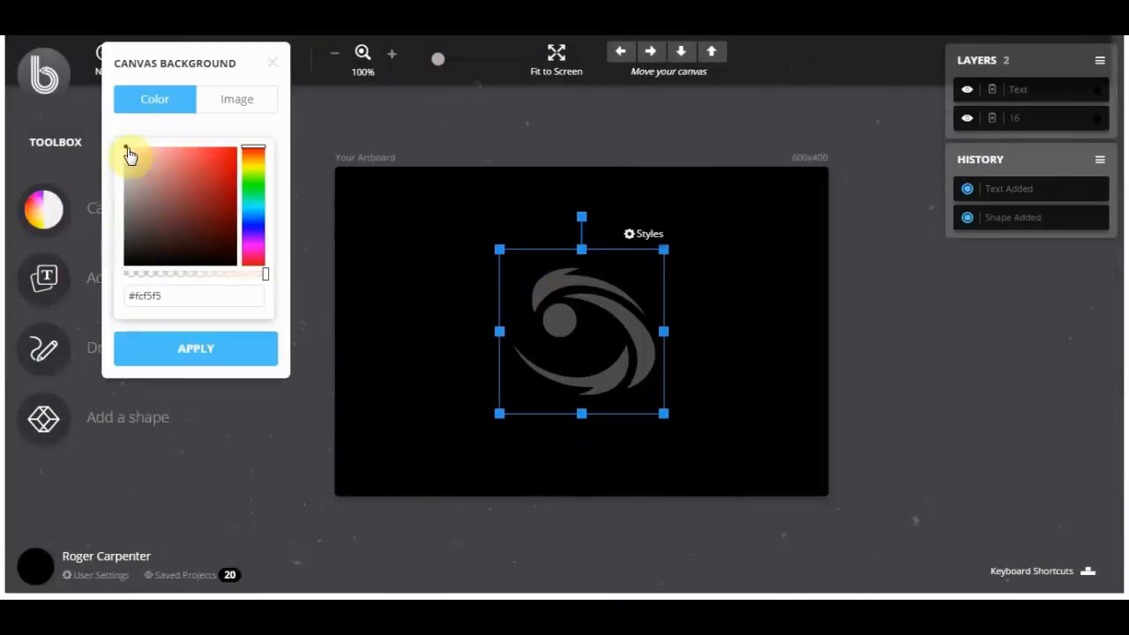
left_click_drag(268, 275, 123, 281)
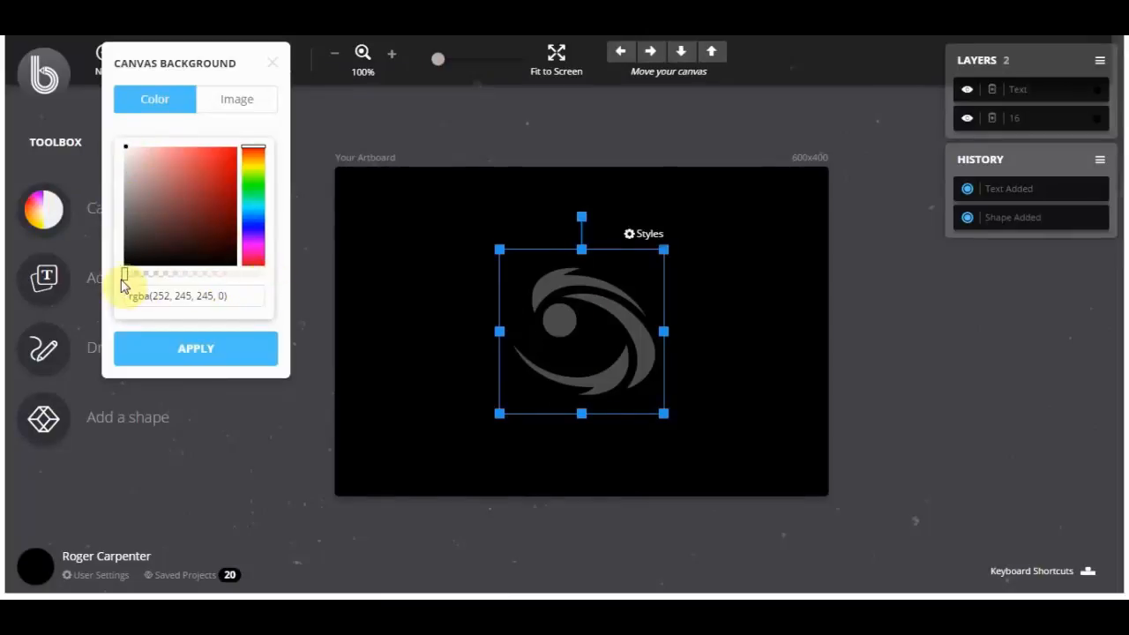
left_click(198, 347)
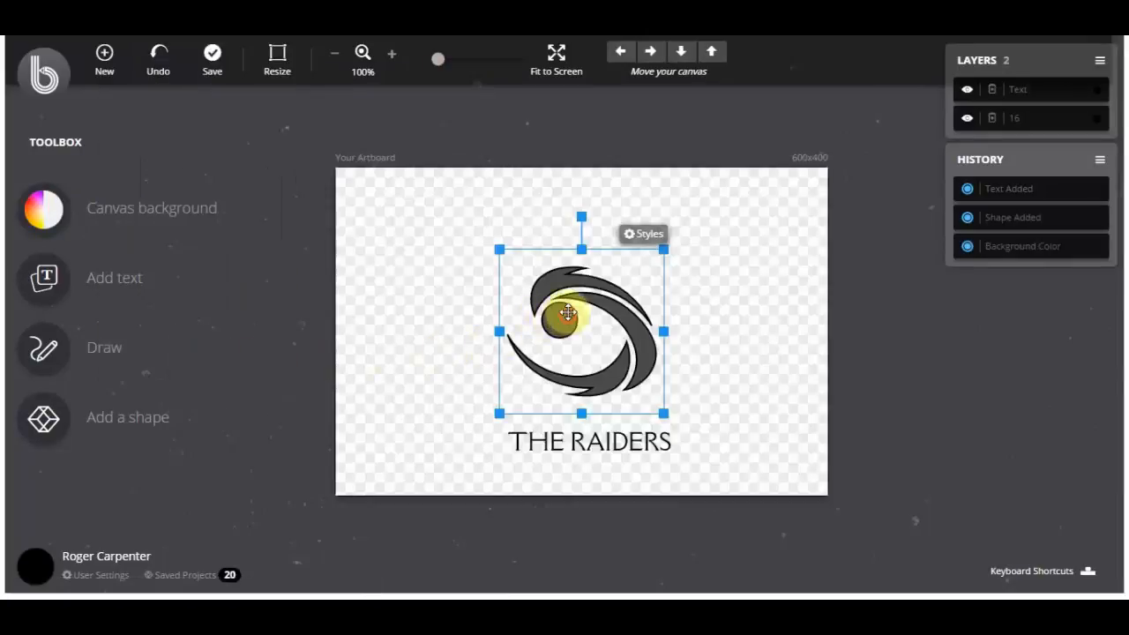
Step: Move the swirl emblem and THE RAIDERS text beneath it upward on the artboard
left_click_drag(559, 318, 569, 240)
left_click_drag(600, 433, 601, 366)
Step: Set the fill colour of the swirl emblem's Layer 0 to blue #3097cb in its styles
left_click(577, 259)
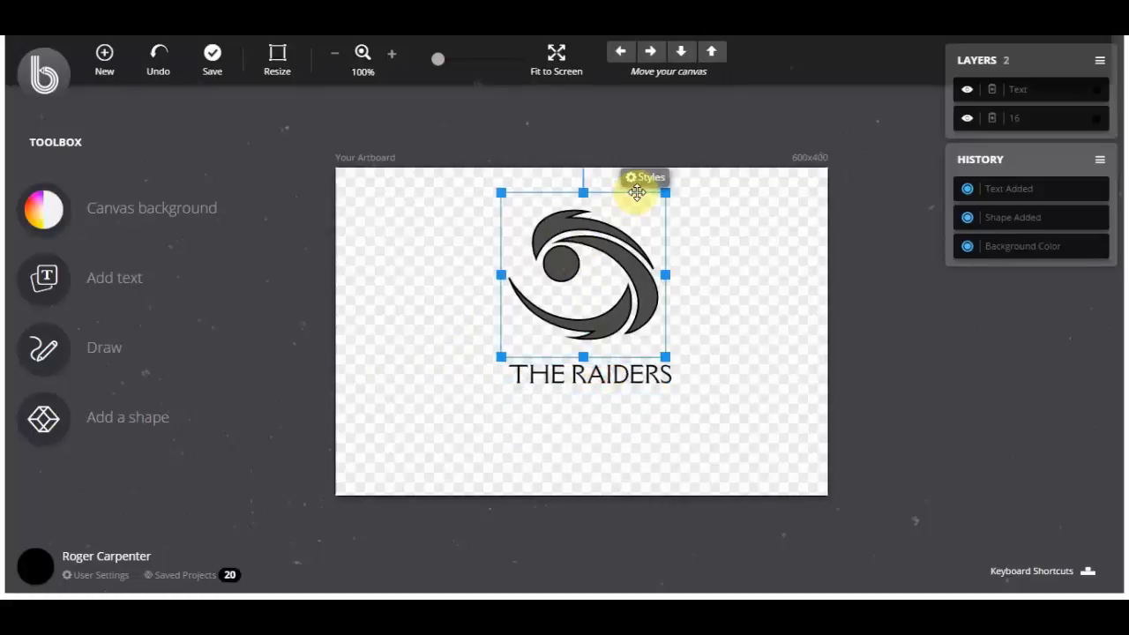
left_click(650, 179)
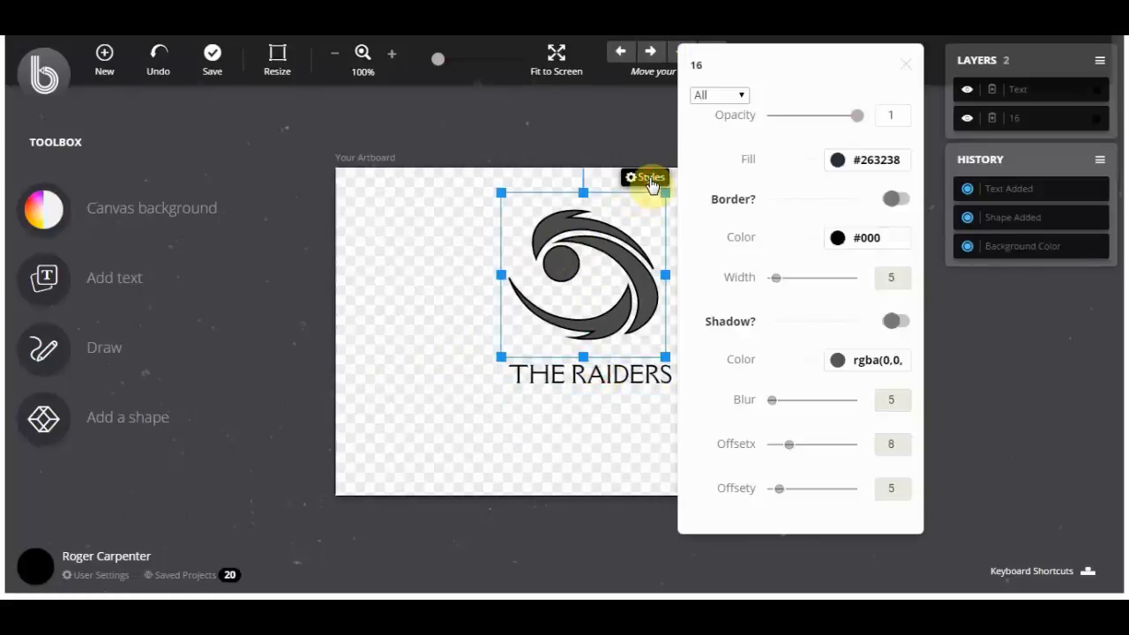
left_click(740, 96)
left_click(713, 127)
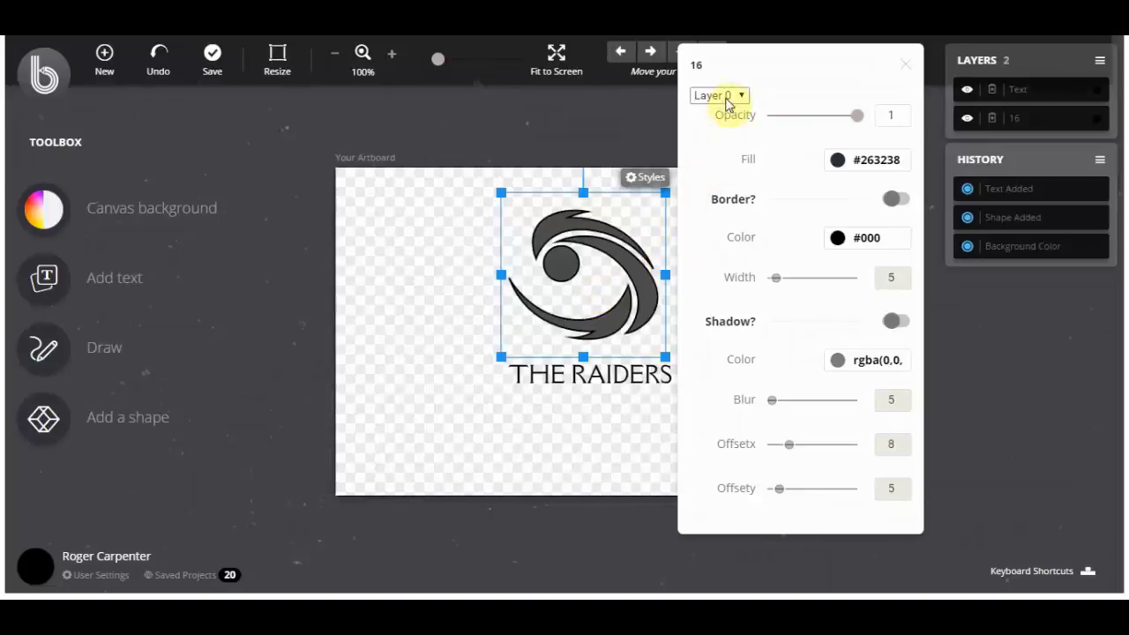
left_click(730, 96)
left_click(725, 112)
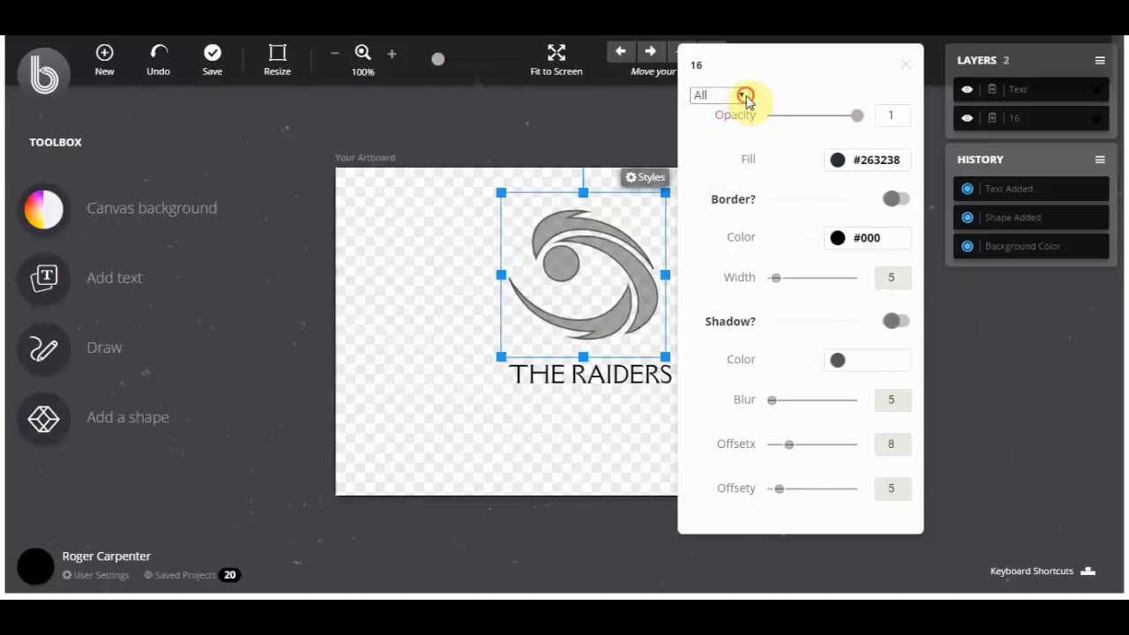
left_click(743, 96)
left_click(729, 128)
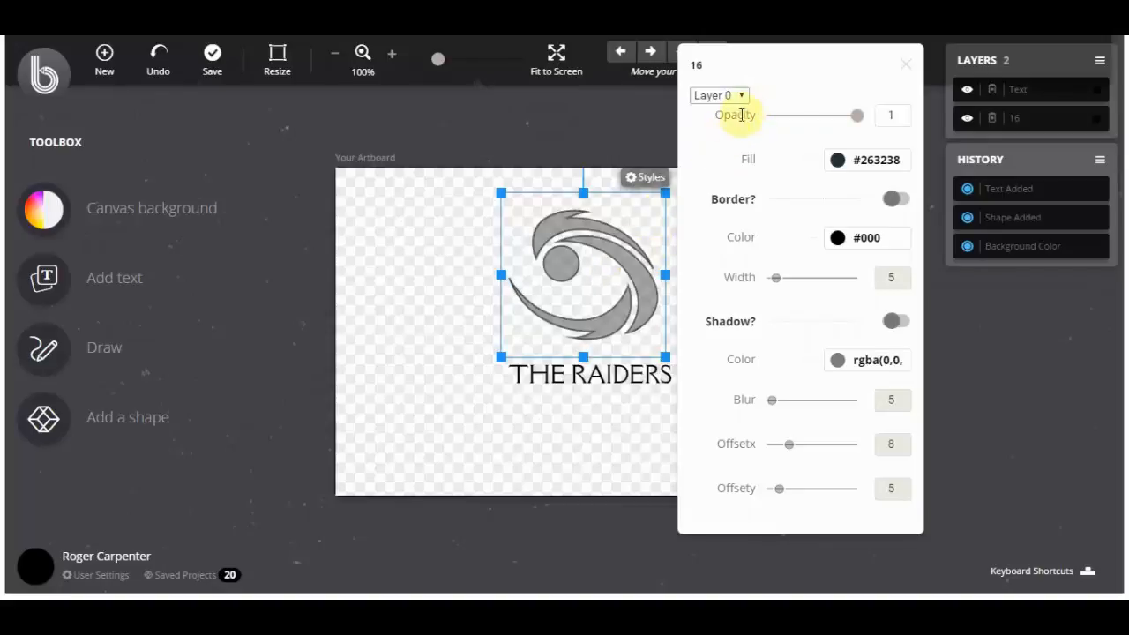
left_click(874, 160)
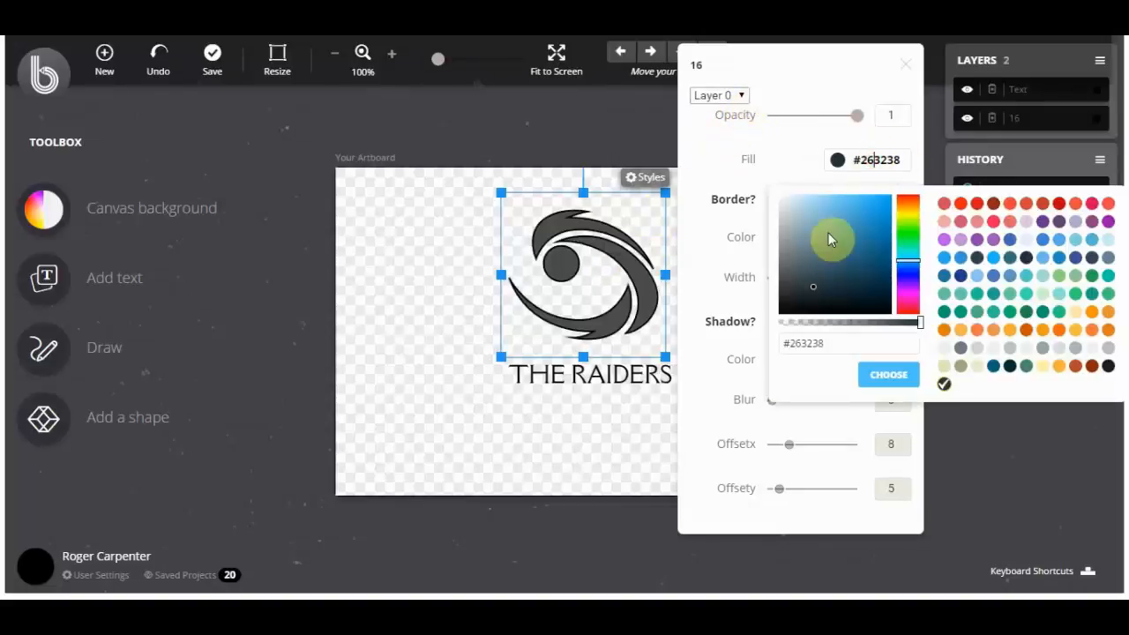
left_click_drag(831, 238, 869, 227)
left_click(887, 373)
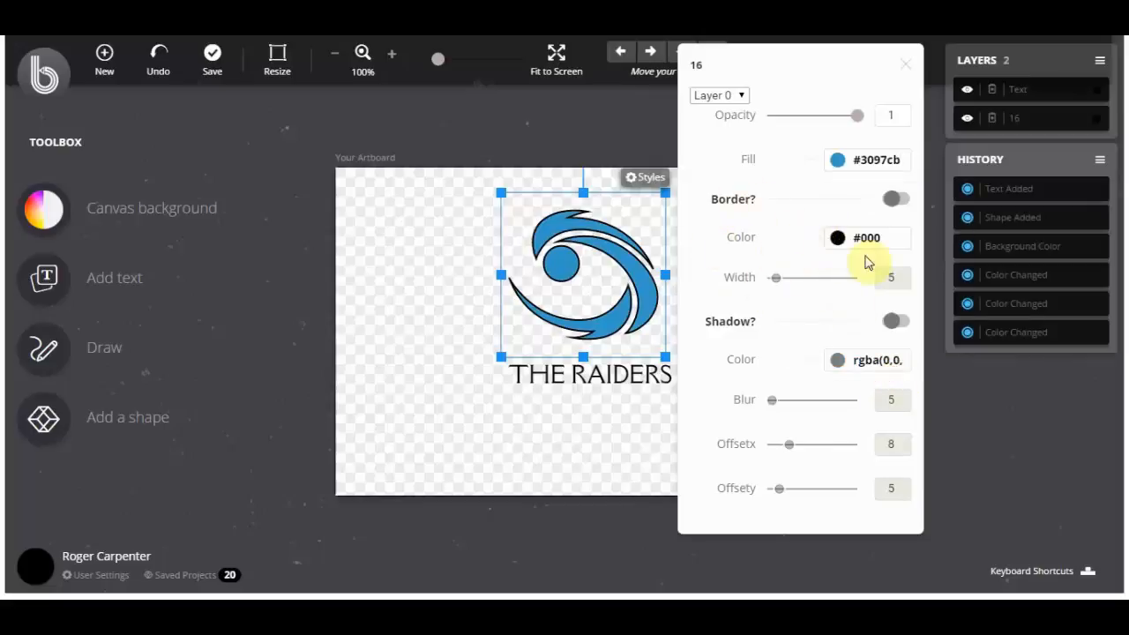
Step: Enable a border on the emblem's Layer 0, keep its colour black (#000), and set its width to 3
left_click(893, 198)
left_click(885, 236)
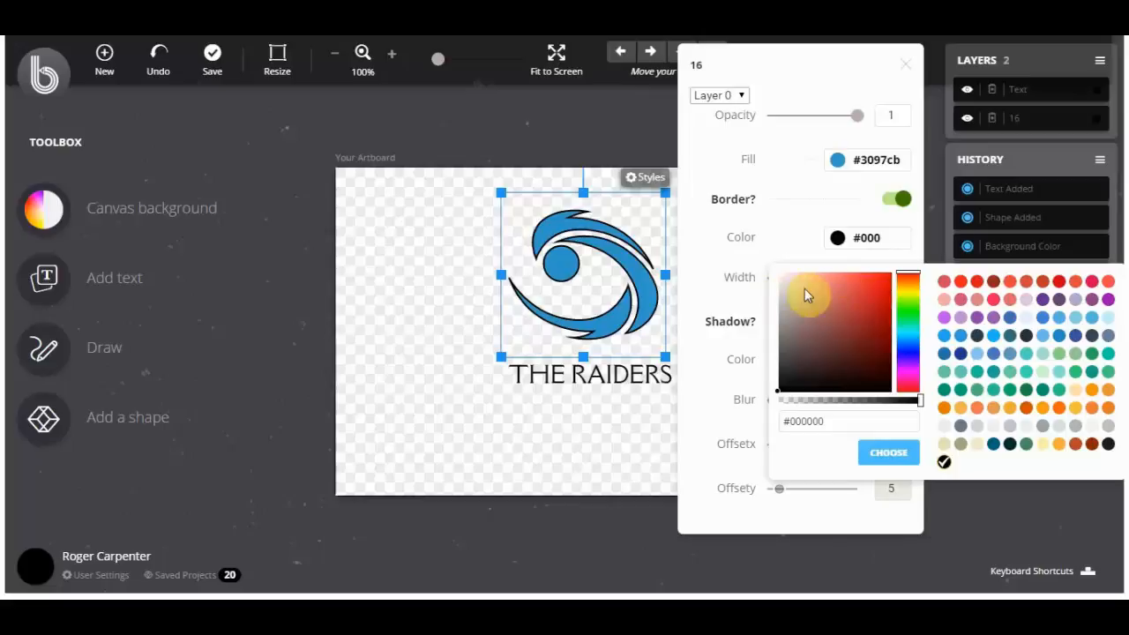
left_click(706, 264)
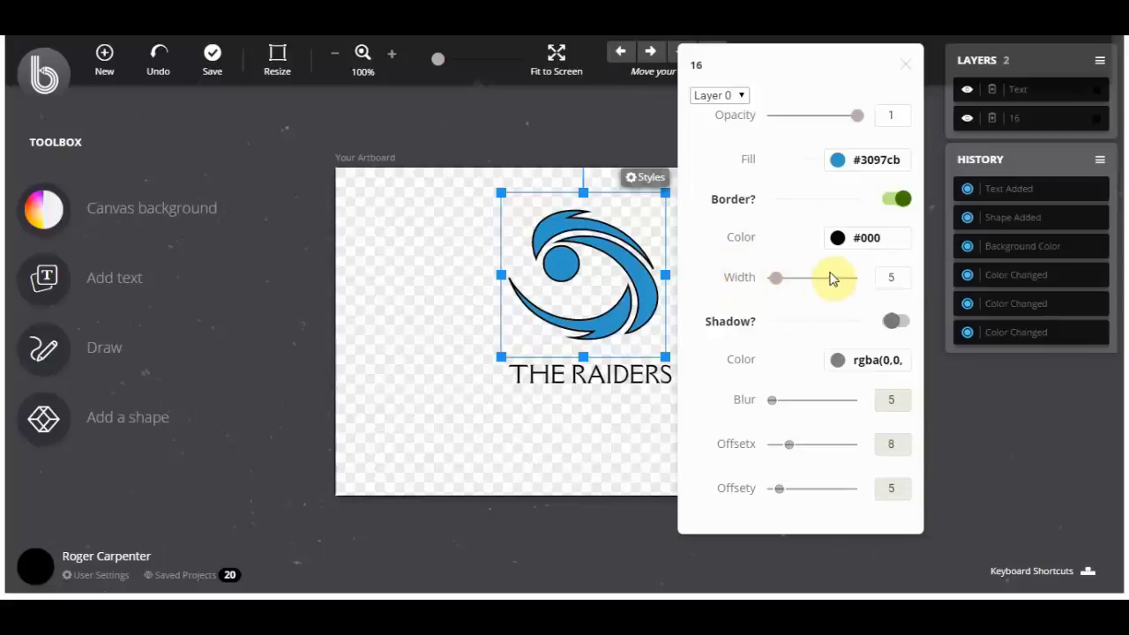
left_click(901, 282)
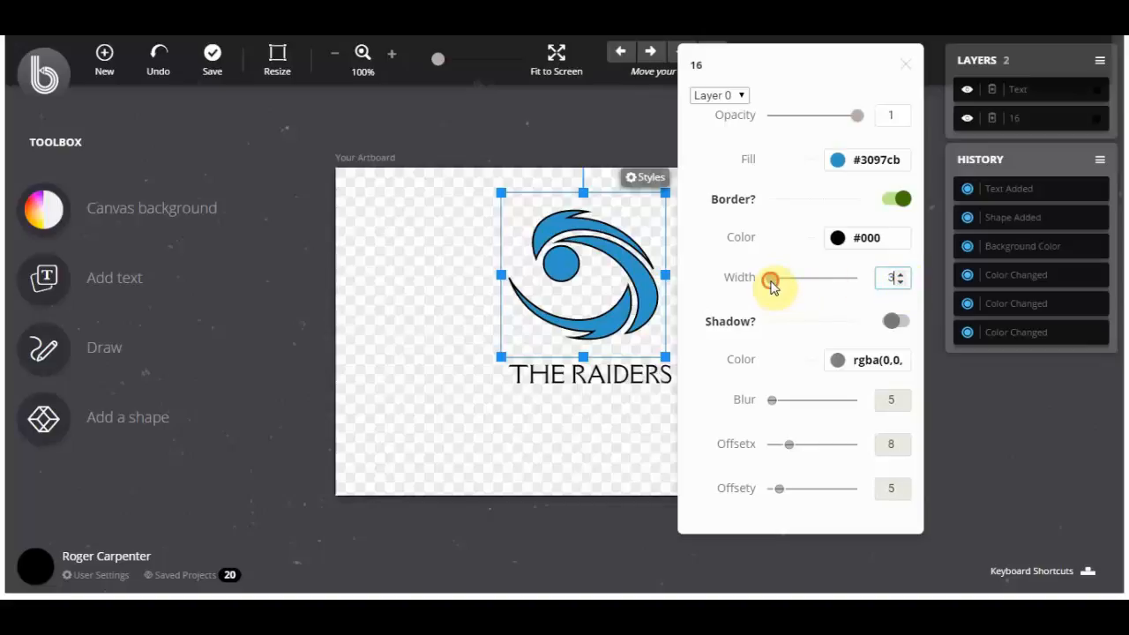
left_click(770, 280)
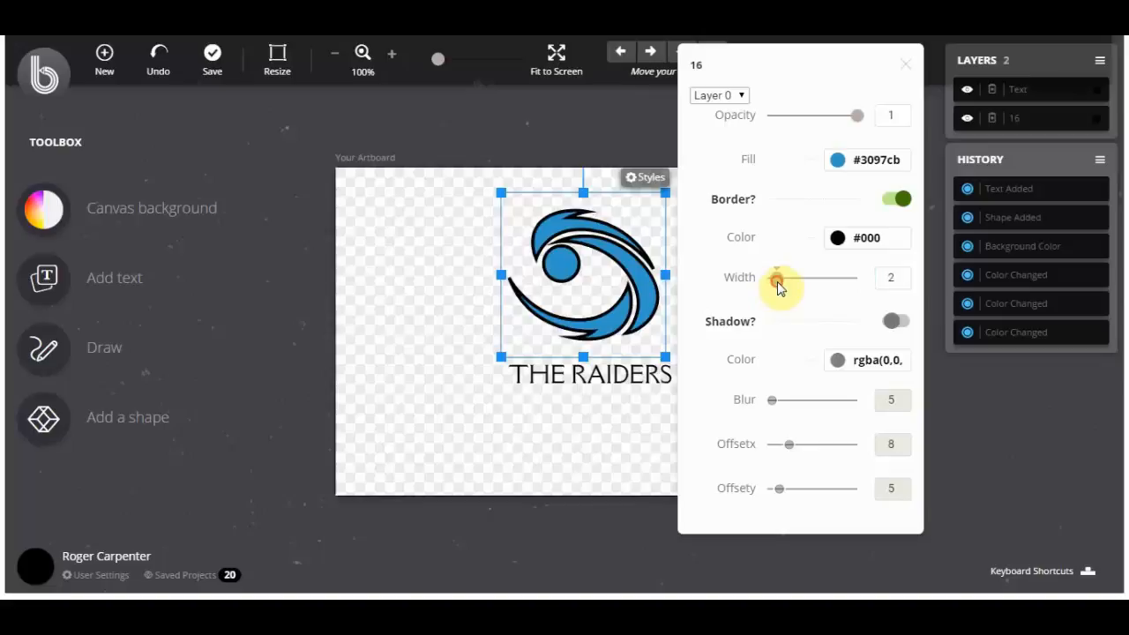
left_click(777, 281)
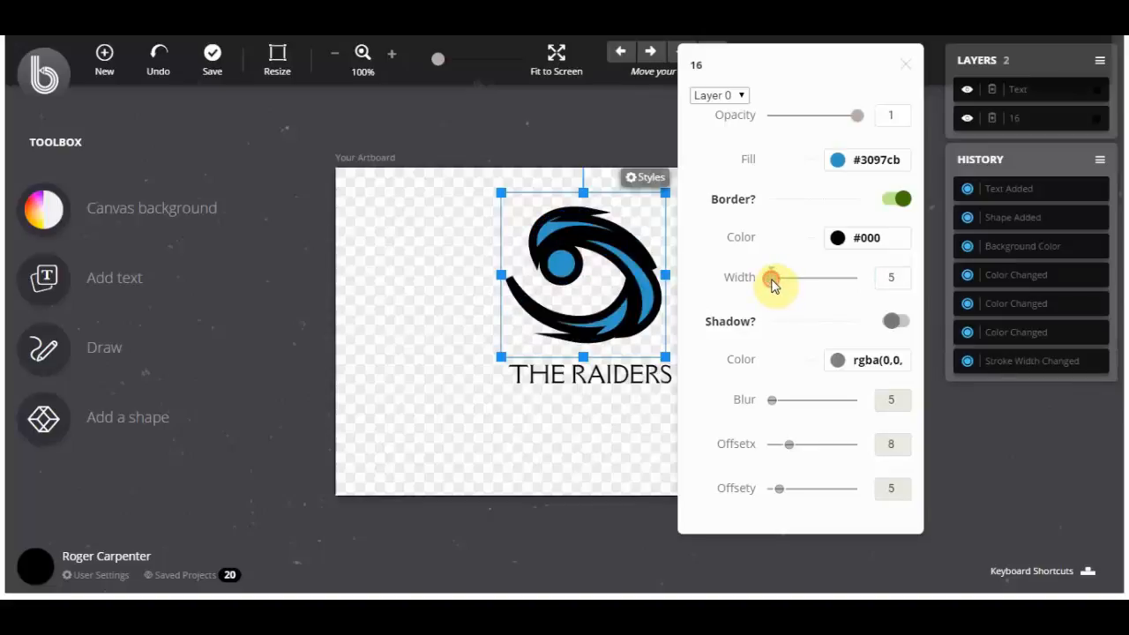
left_click(772, 280)
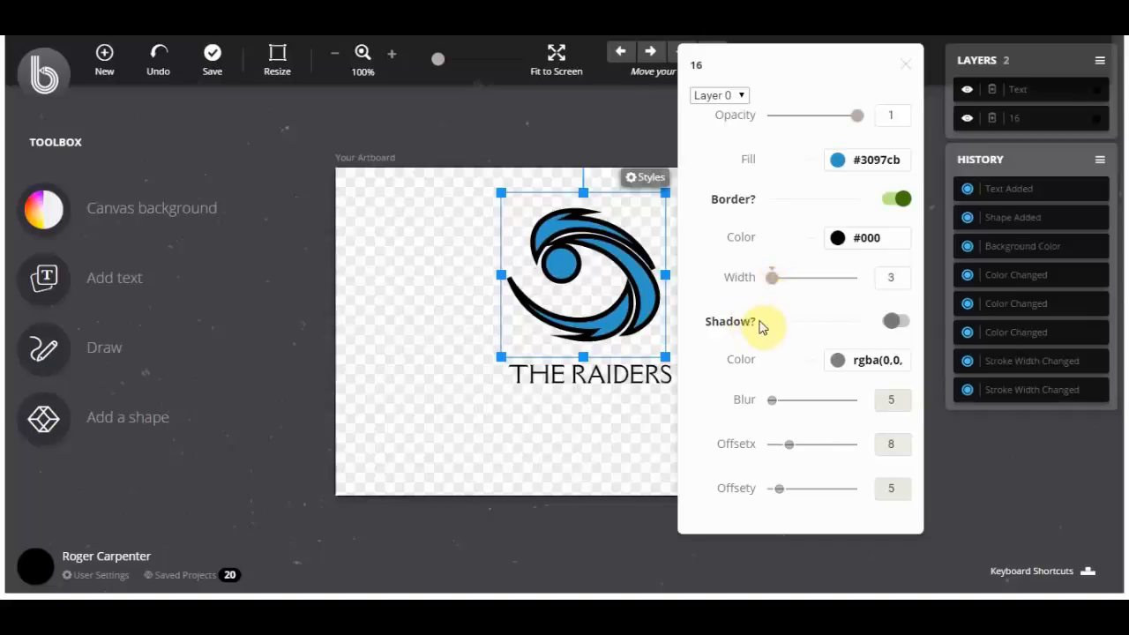
Step: Enable a shadow on the emblem's Layer 0 and give it a semi-transparent red colour
left_click(894, 321)
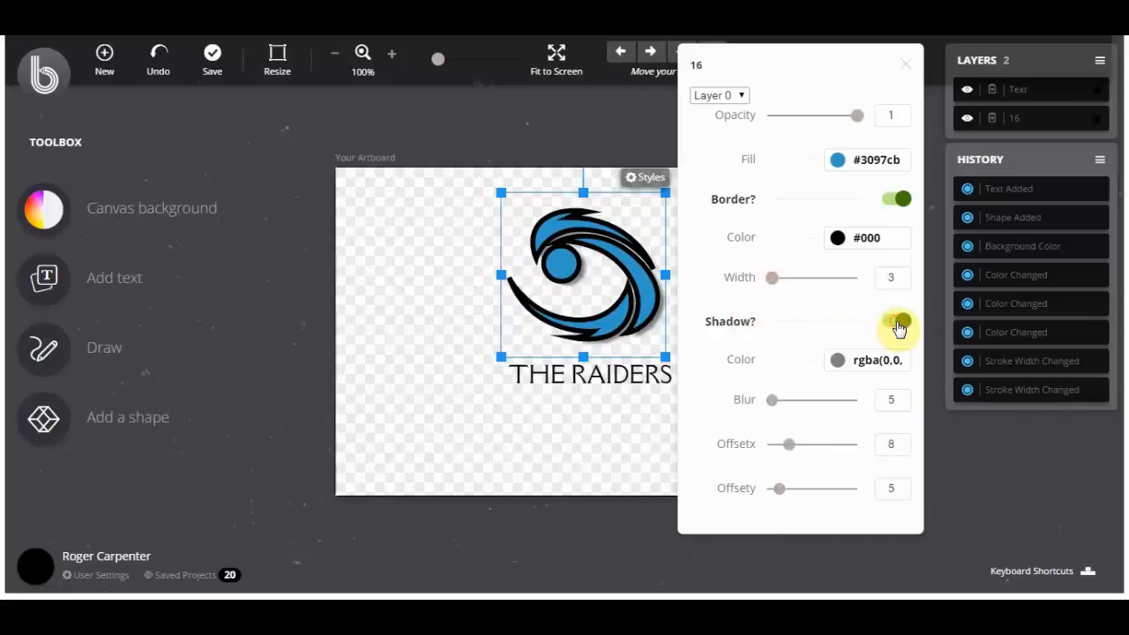
left_click(884, 357)
left_click_drag(867, 182, 872, 167)
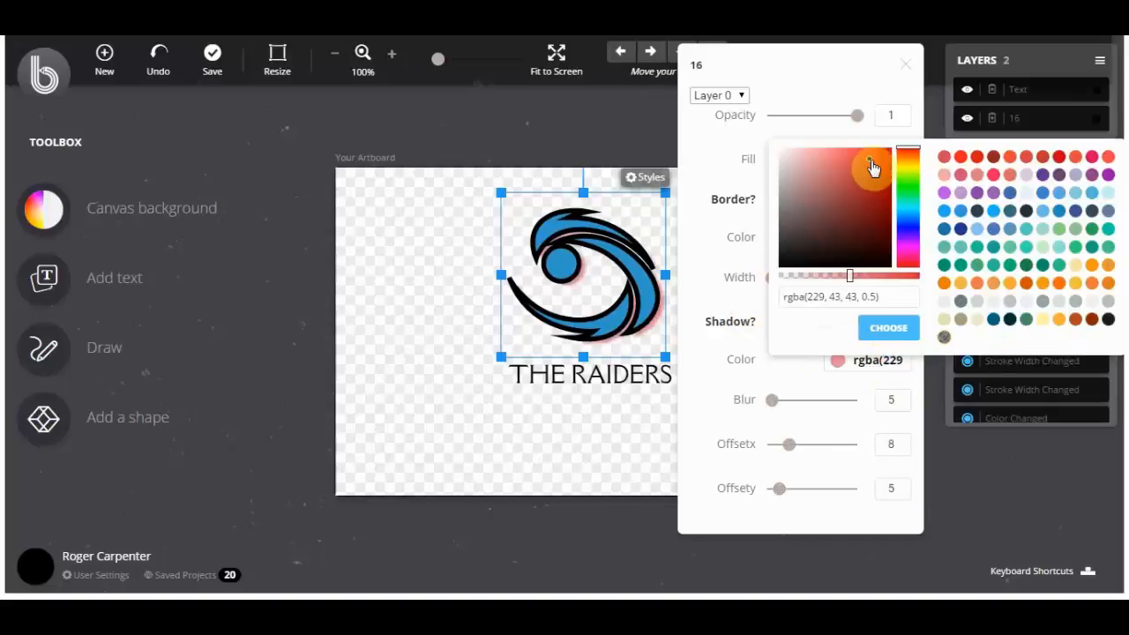
left_click(881, 332)
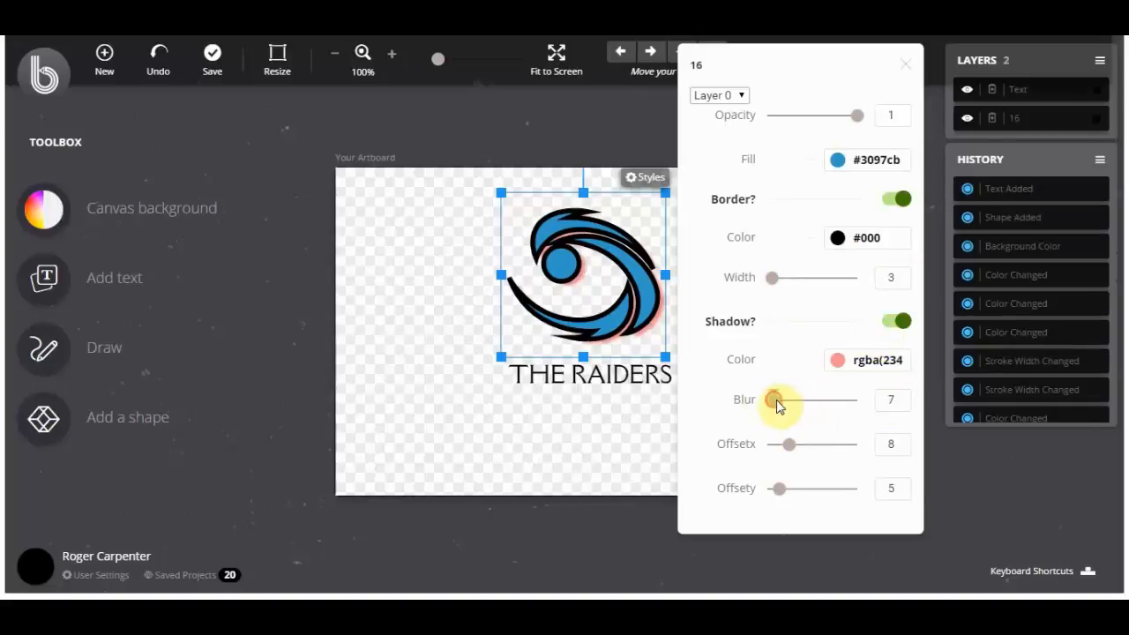
Step: Set the blur of the swirl emblem's shadow to 10, adjust its horizontal offset, and close the emblem's styles
mouse_move(776, 403)
left_mouse_down()
mouse_move(795, 405)
mouse_move(777, 405)
left_mouse_up()
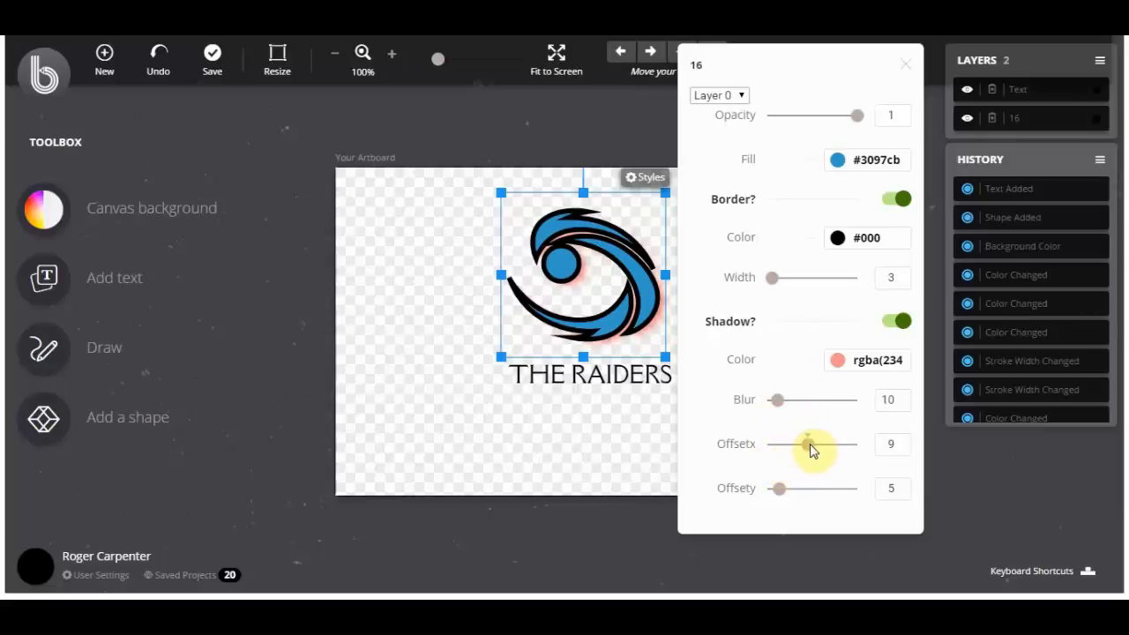
left_click_drag(809, 446, 812, 448)
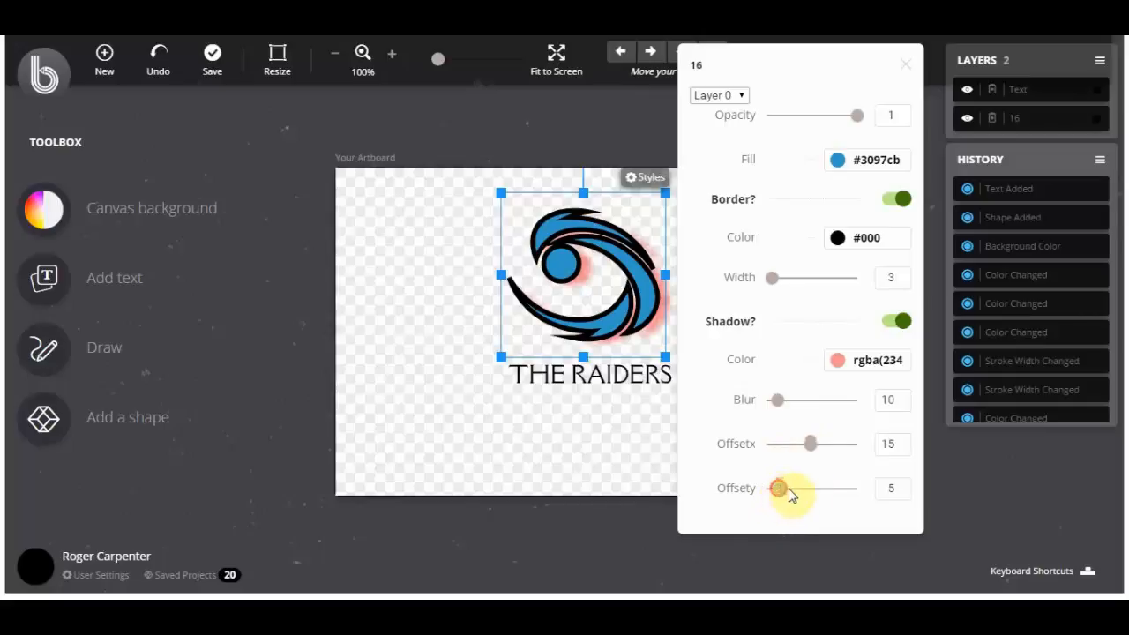
left_click_drag(798, 493, 778, 490)
left_click_drag(809, 451, 792, 451)
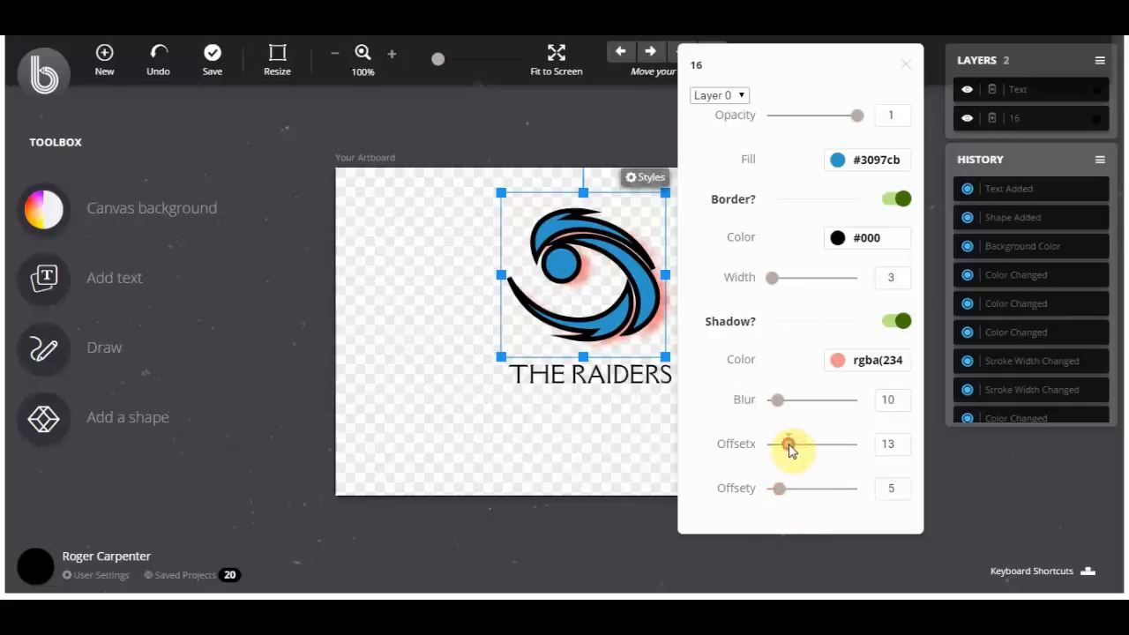
key("Escape")
Step: Change the font of THE RAIDERS text beneath the emblem to Ultra from the Serif typefaces
left_click(616, 390)
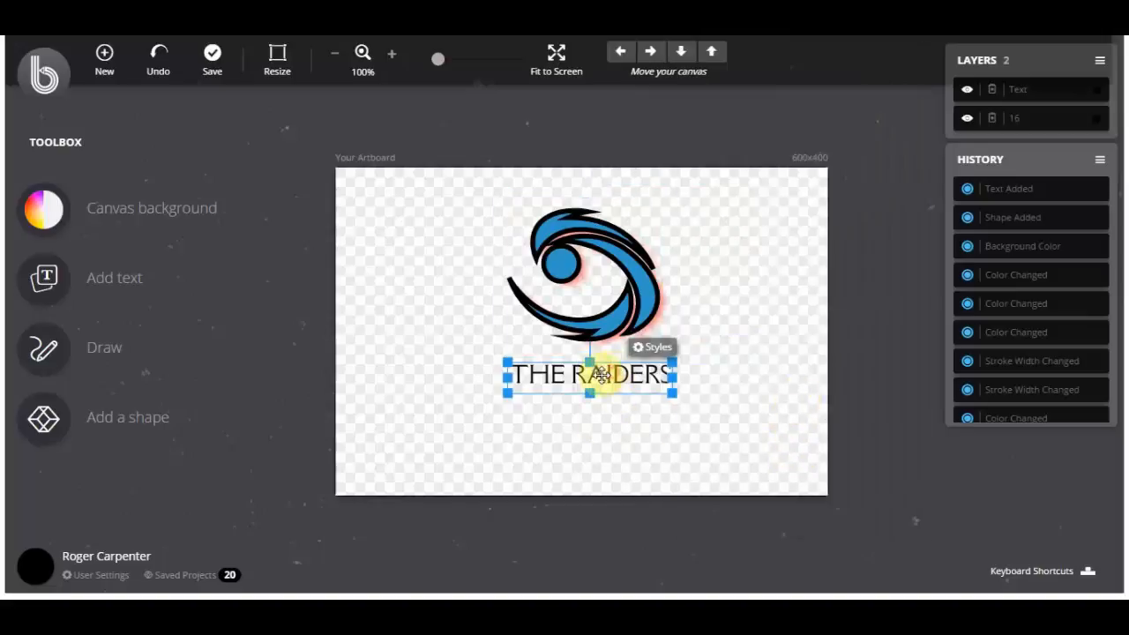
left_click(657, 348)
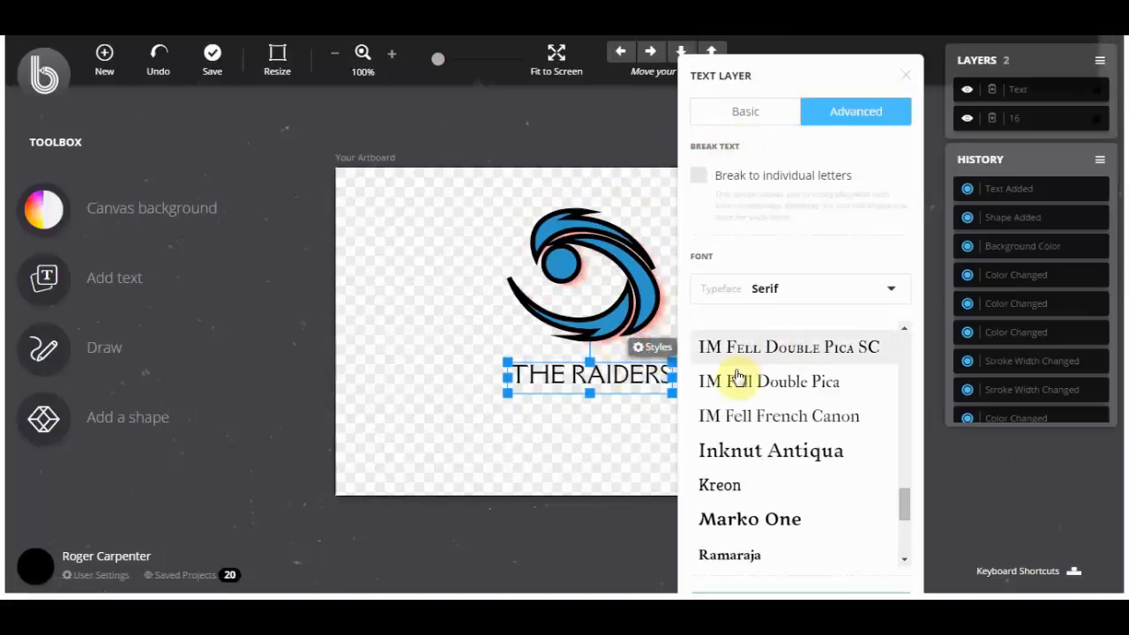
scroll(785, 497, "down", 2)
scroll(783, 492, "down", 2)
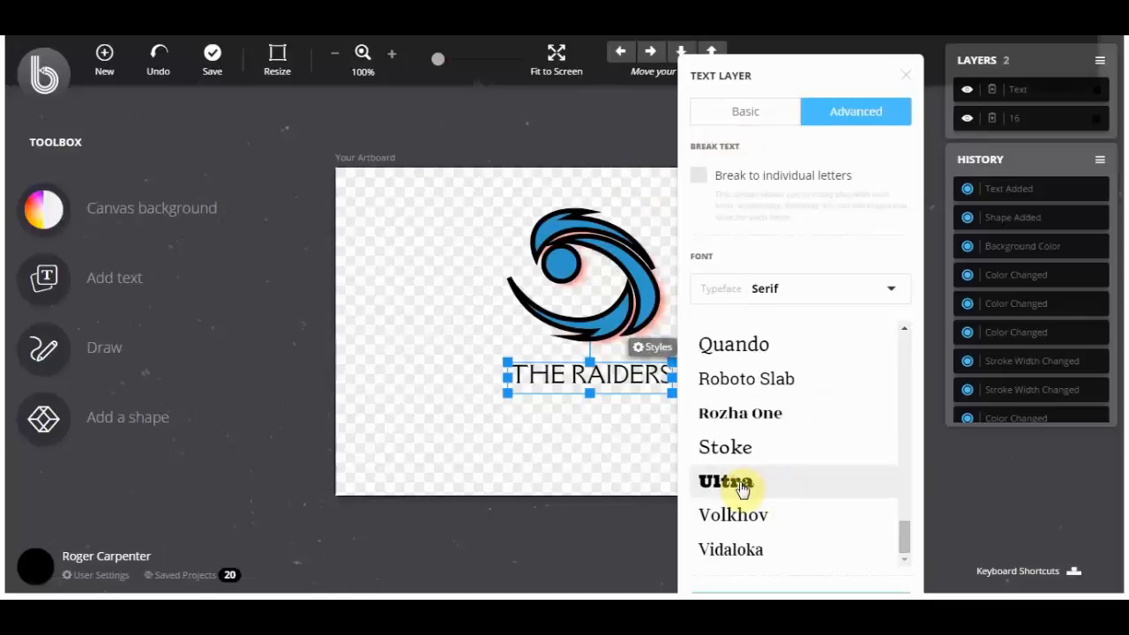
left_click(739, 483)
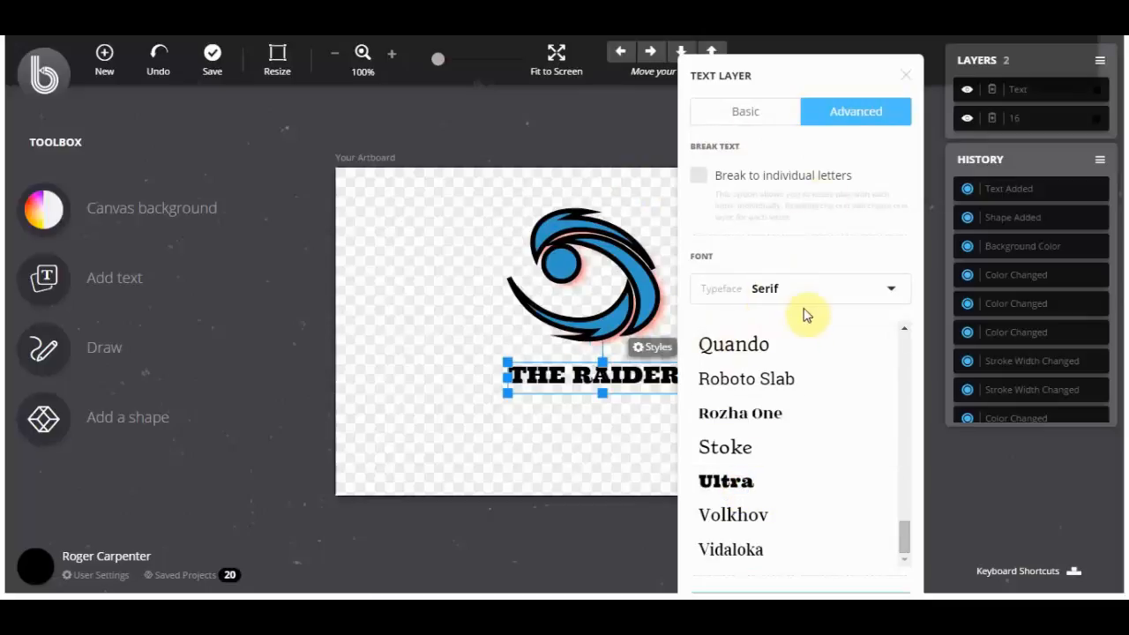
left_click(888, 295)
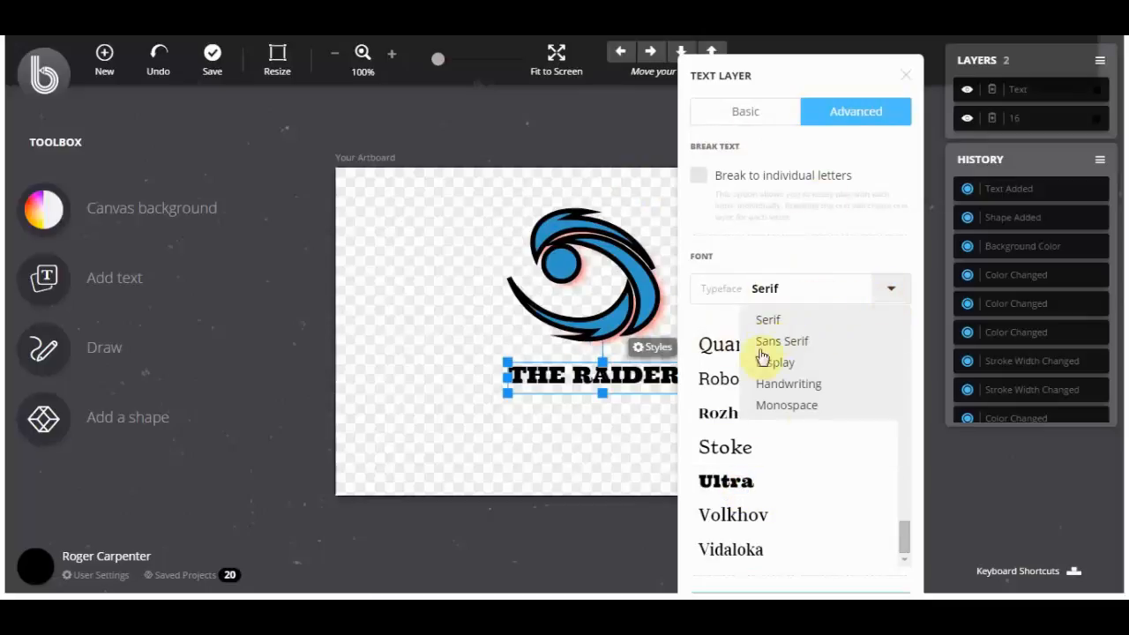
left_click(894, 292)
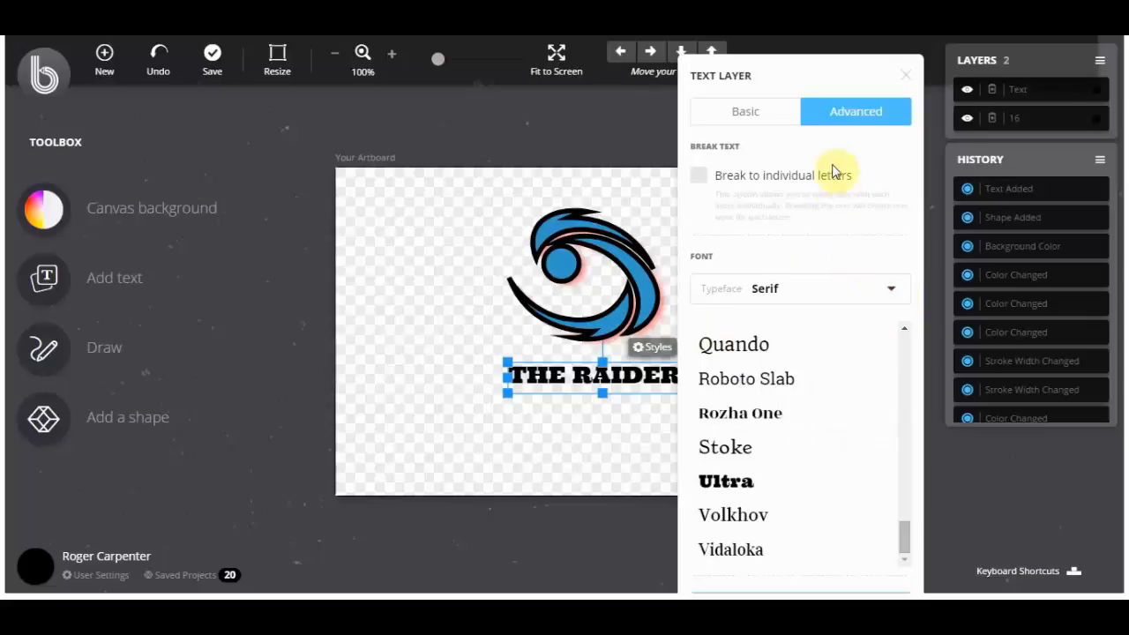
left_click(748, 112)
left_click(830, 112)
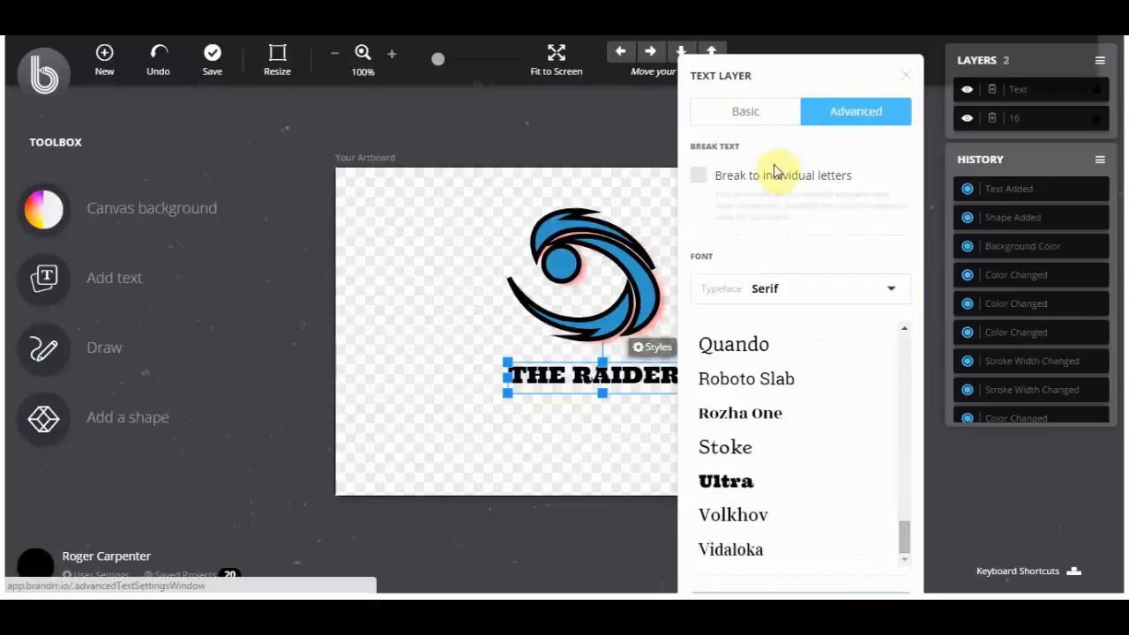
Step: Try the underline and italic decorations and a different opacity on THE RAIDERS text
left_click(743, 113)
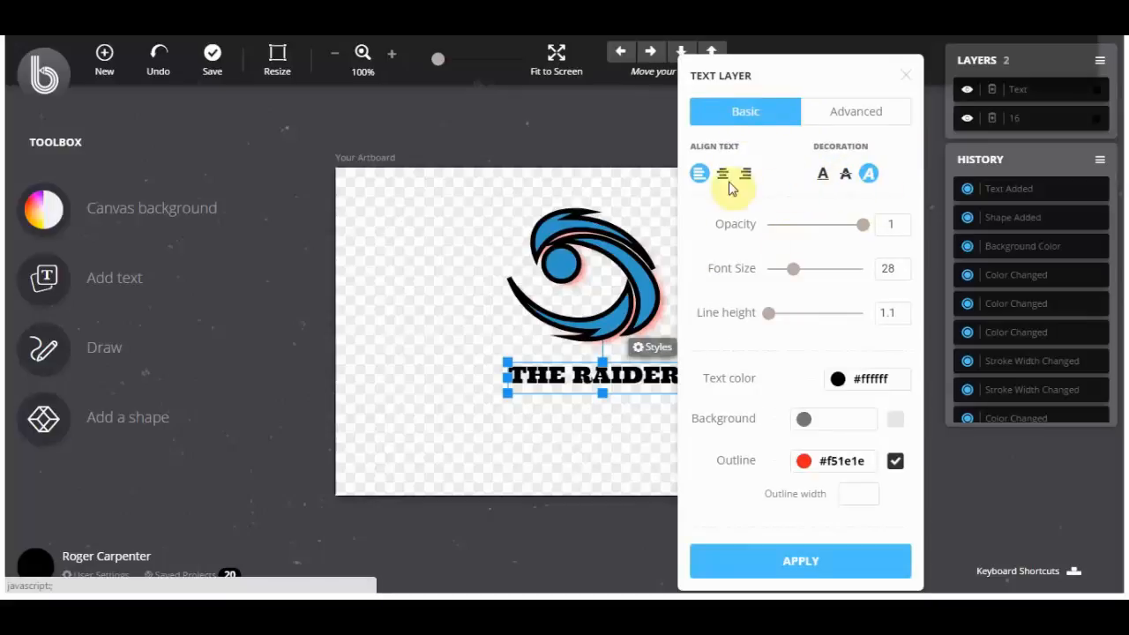
left_click(821, 177)
left_click(867, 175)
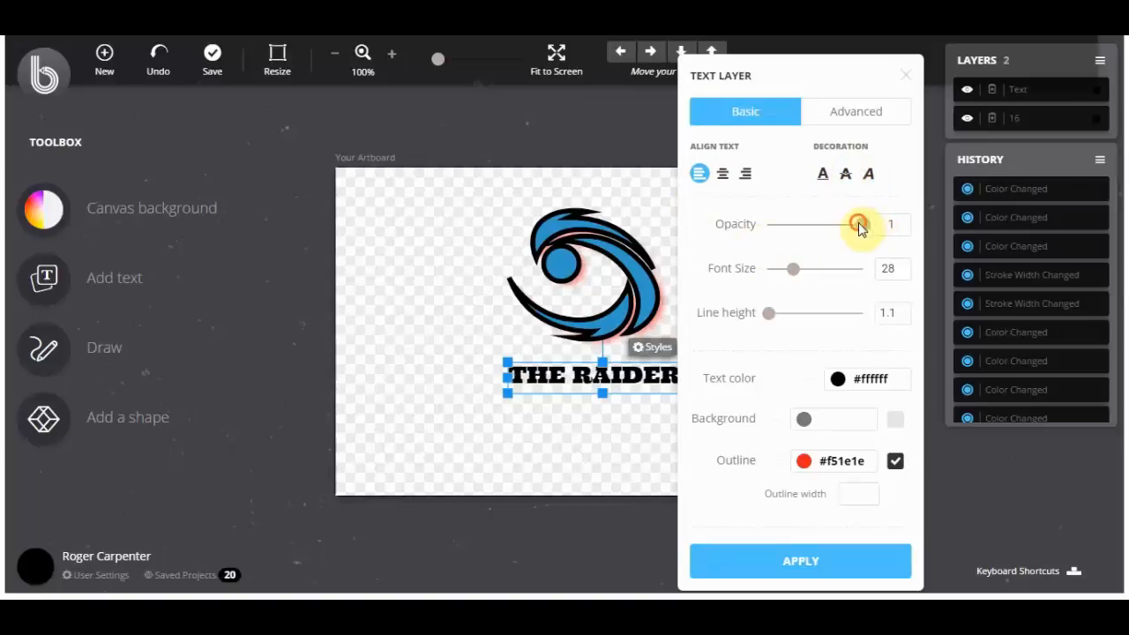
mouse_move(860, 227)
left_mouse_down()
mouse_move(816, 226)
mouse_move(873, 224)
left_mouse_up()
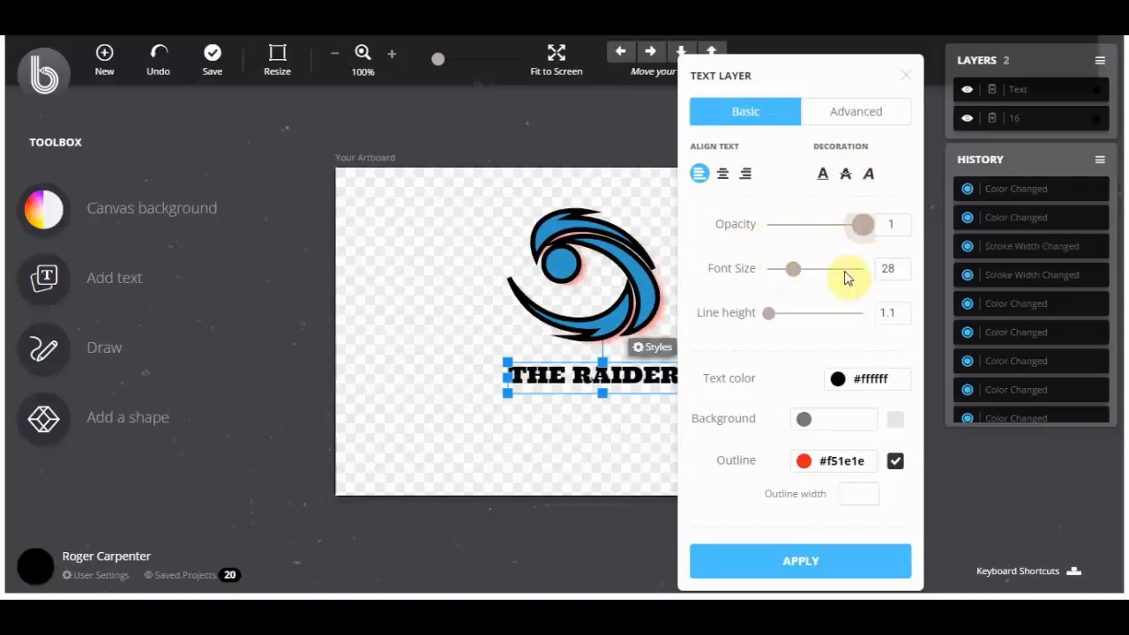
Step: Set the colour of THE RAIDERS text to blue #293be1
left_click(871, 379)
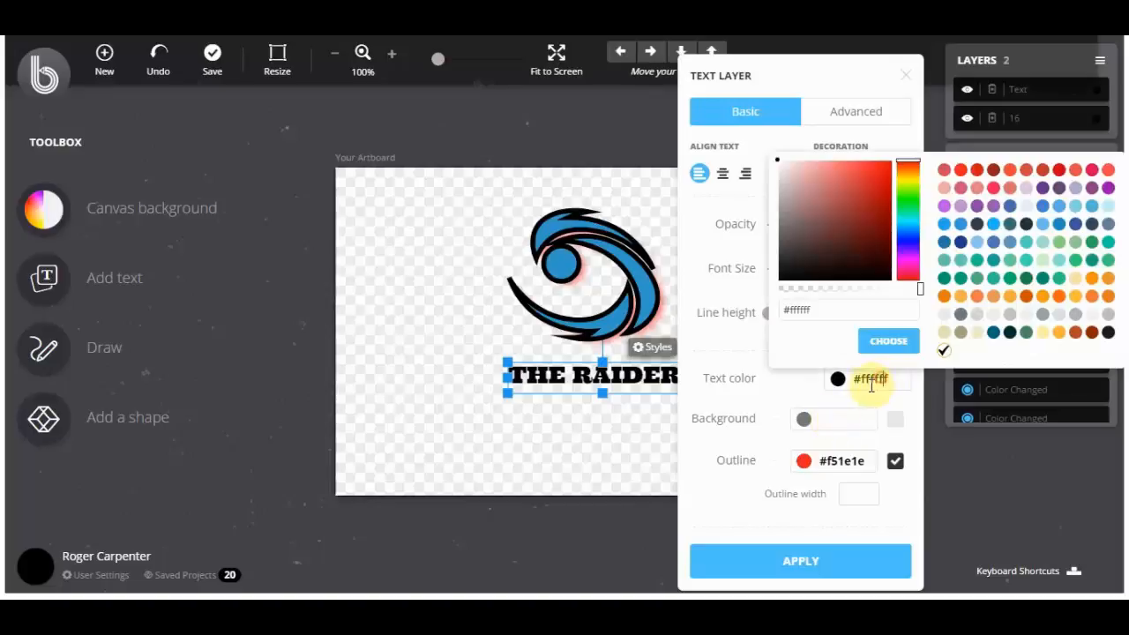
left_click(908, 239)
left_click_drag(875, 186, 870, 182)
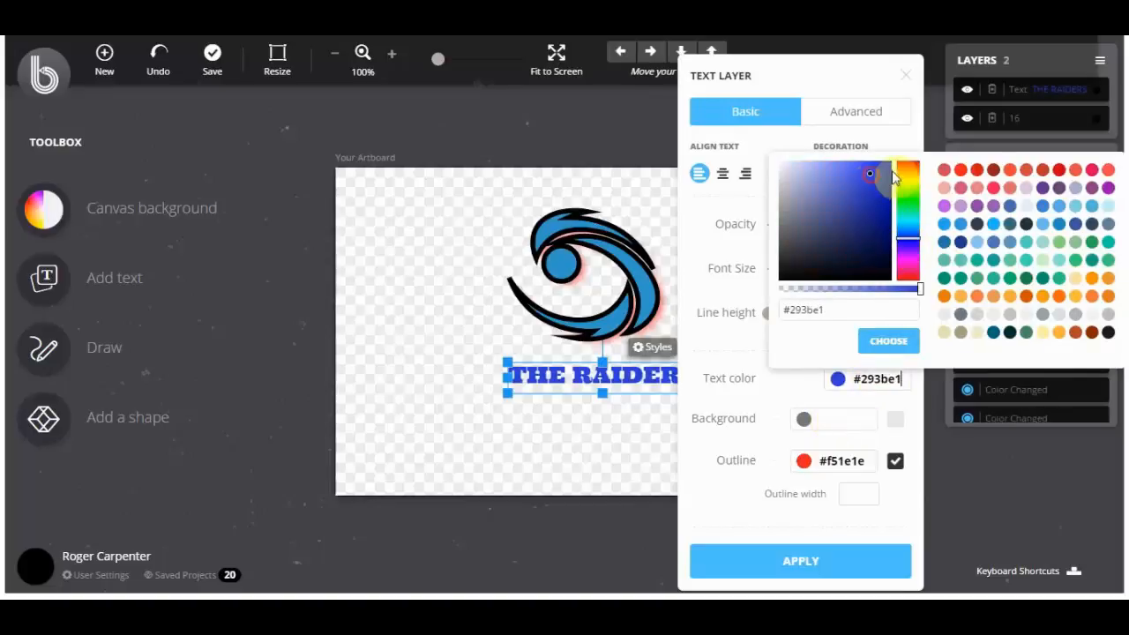
left_click(888, 341)
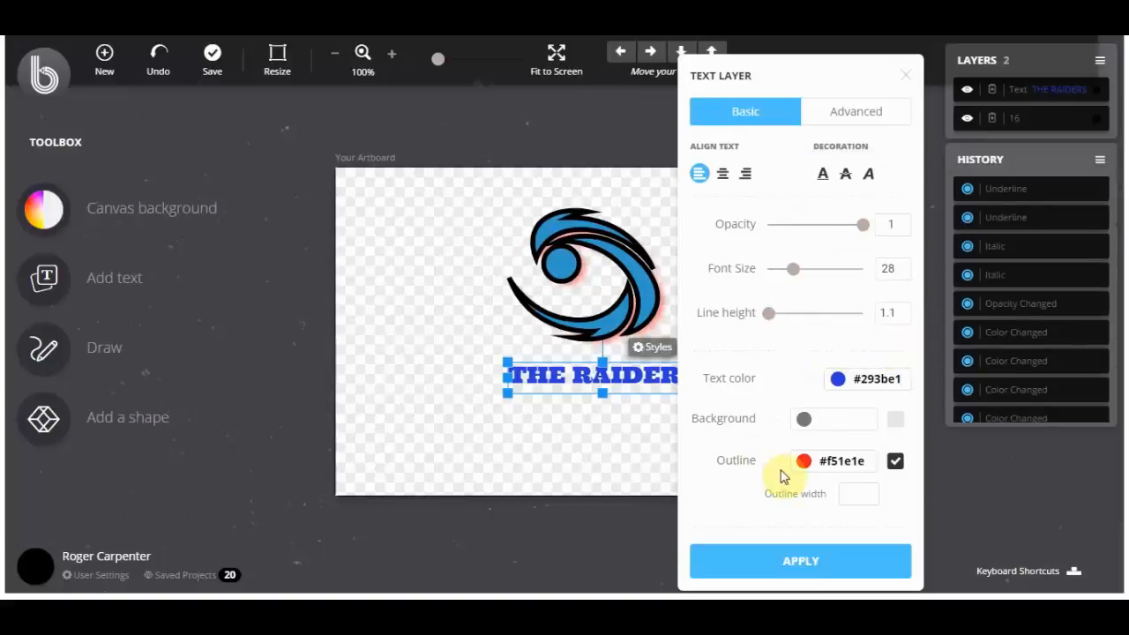
Step: Give THE RAIDERS text a black #000000 outline with a width of 2
left_click(870, 494)
left_click(869, 500)
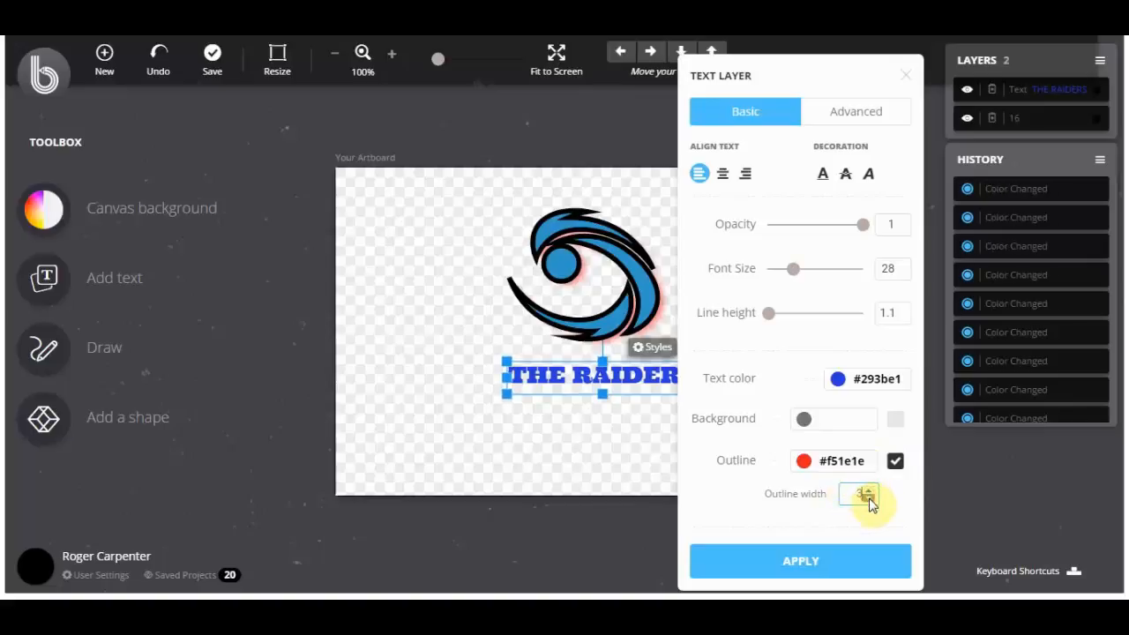
left_click(870, 500)
left_click(836, 457)
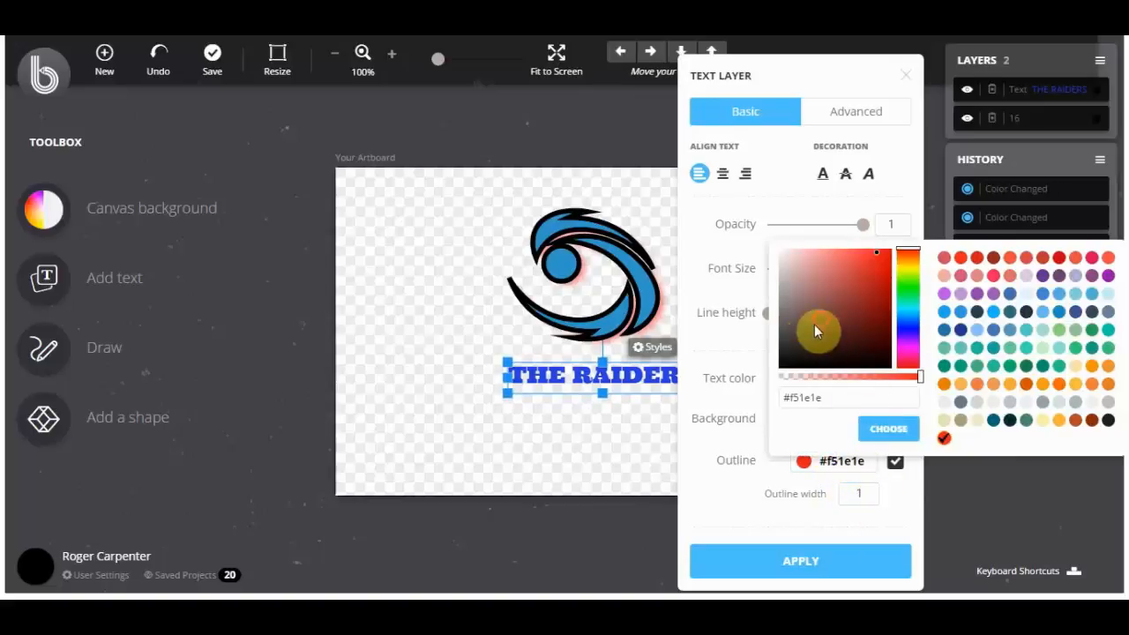
left_click_drag(814, 330, 789, 373)
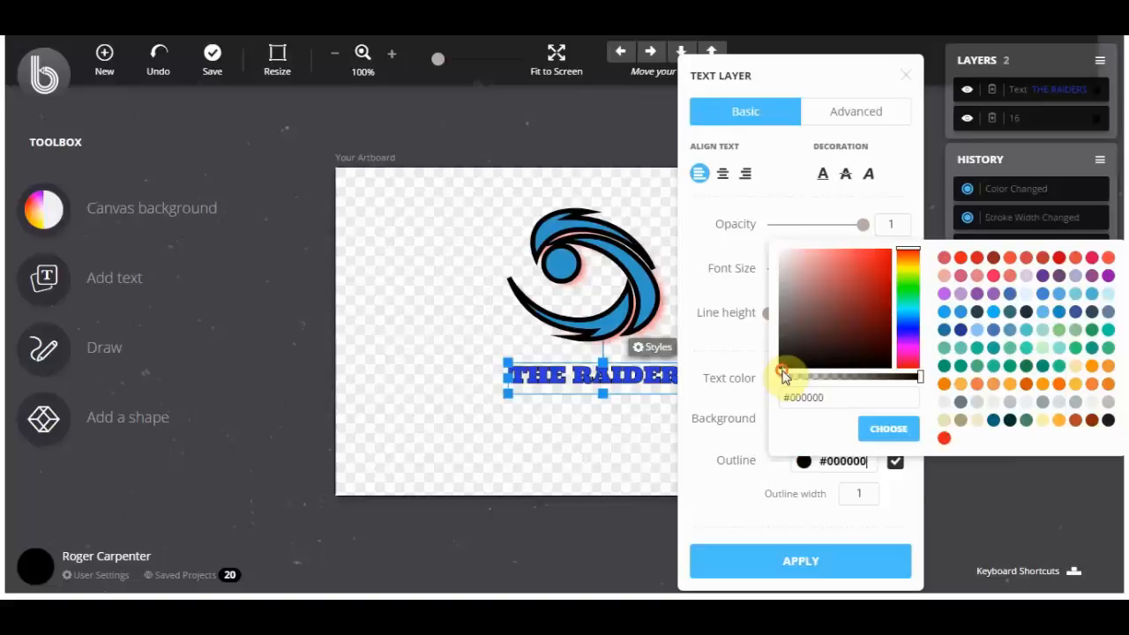
left_click(900, 492)
left_click(871, 496)
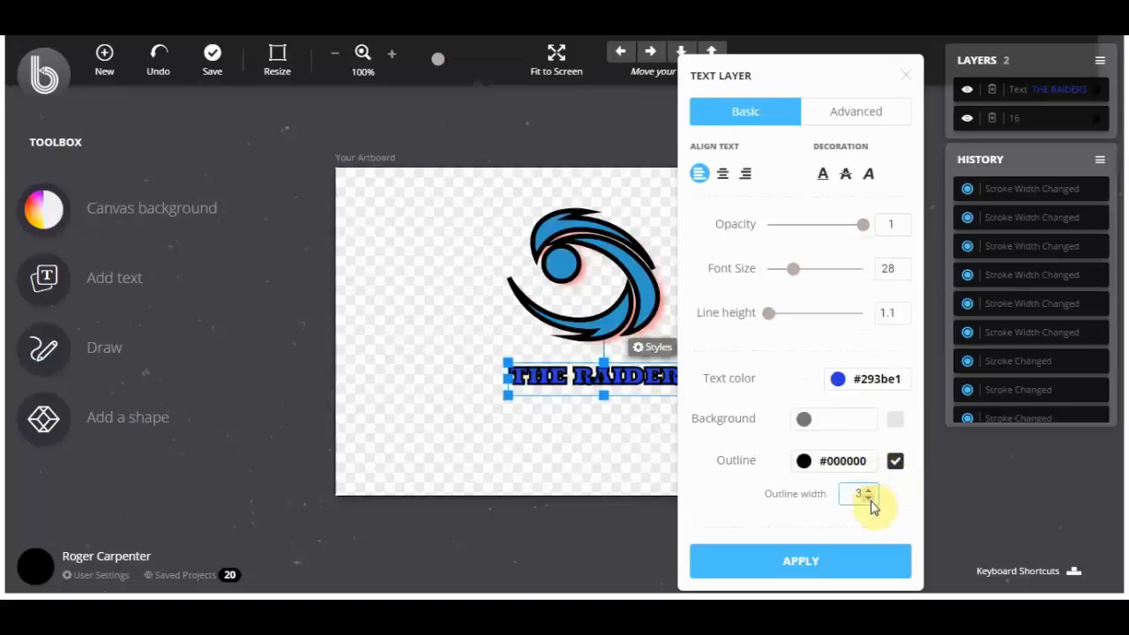
left_click(871, 501)
left_click(870, 501)
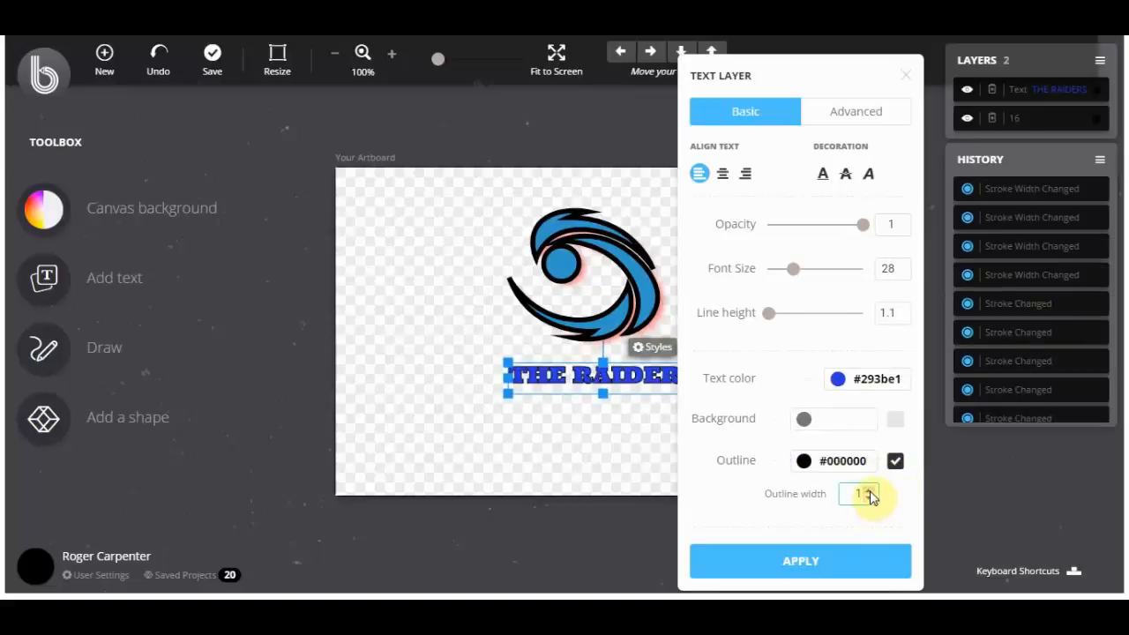
Step: Break THE RAIDERS text into individual letters
left_click(868, 118)
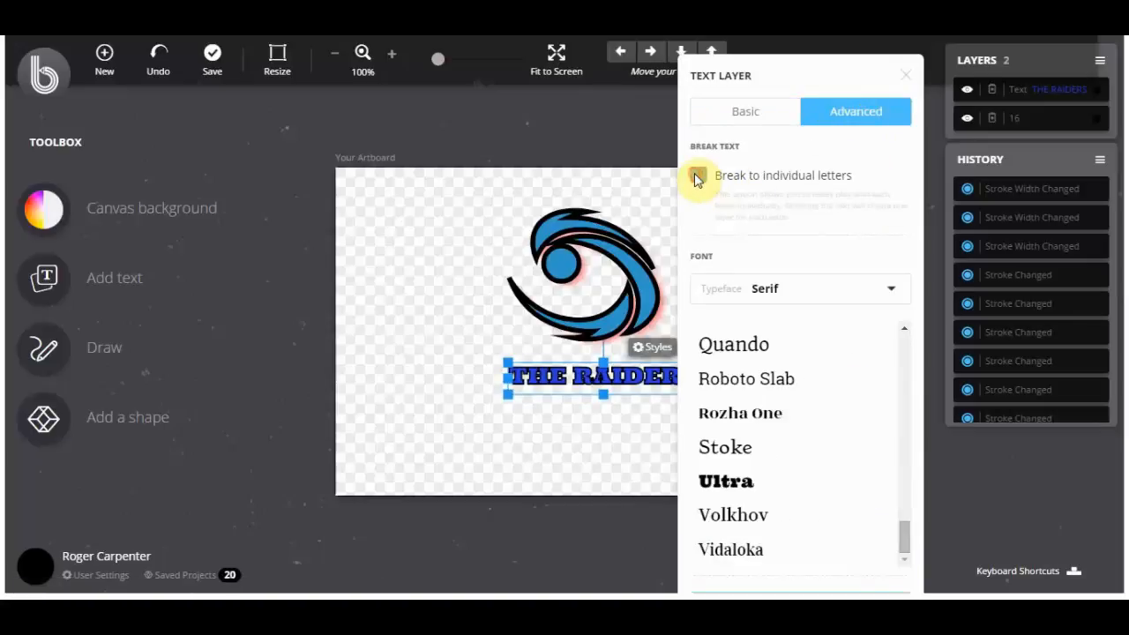
left_click(719, 190)
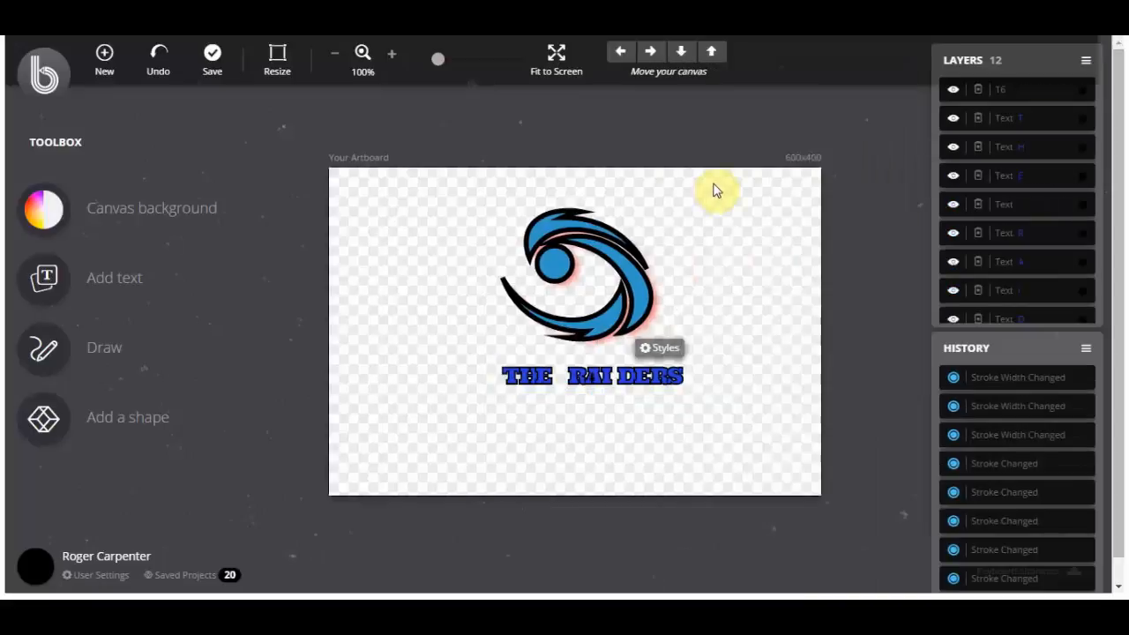
Step: Review the basic style options for the separate letter H, and close its styles
left_click_drag(590, 381, 518, 377)
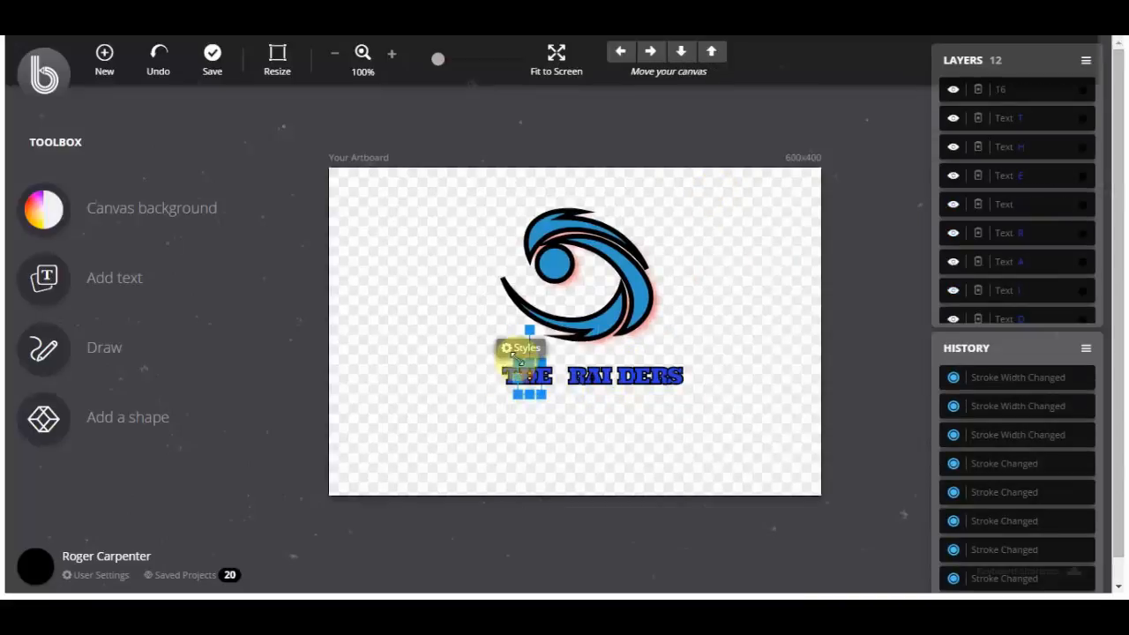
left_click(505, 348)
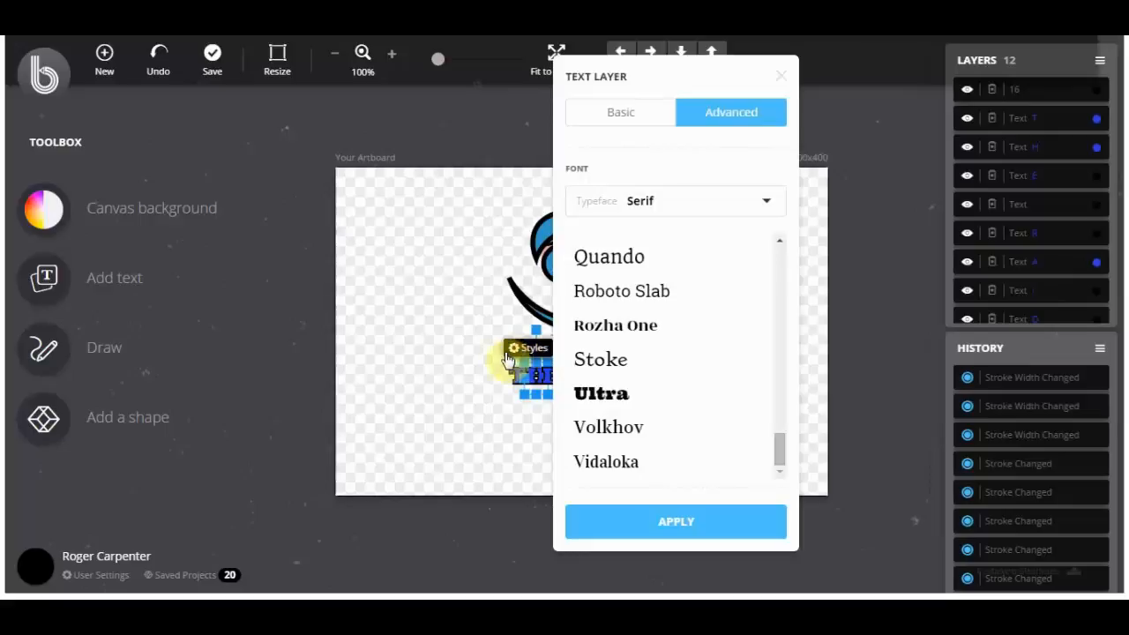
left_click(593, 115)
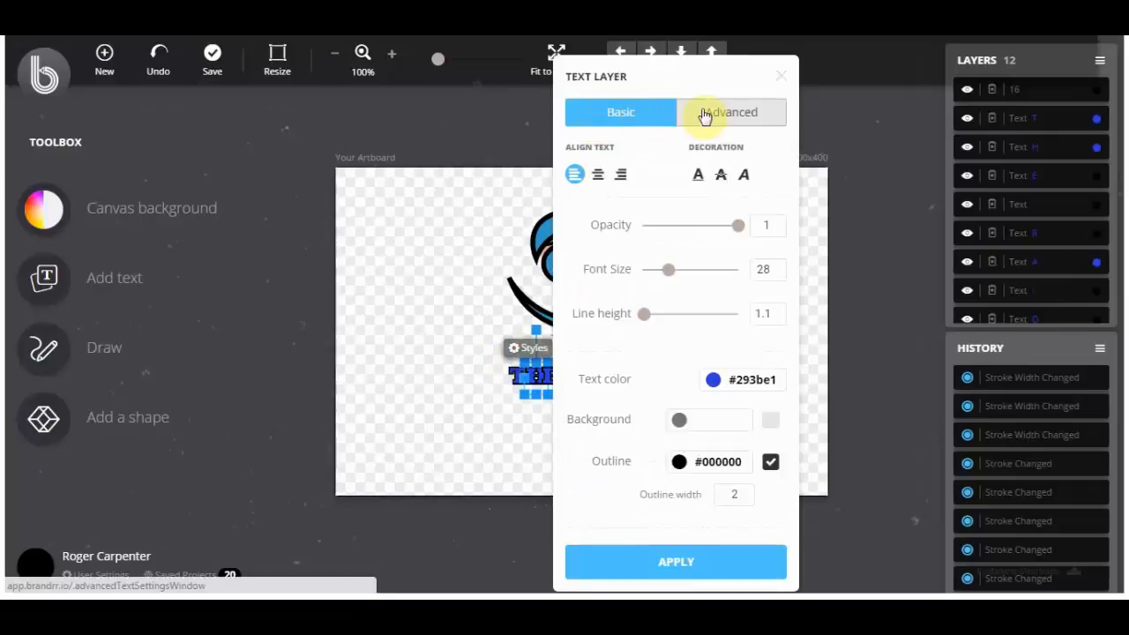
left_click(782, 79)
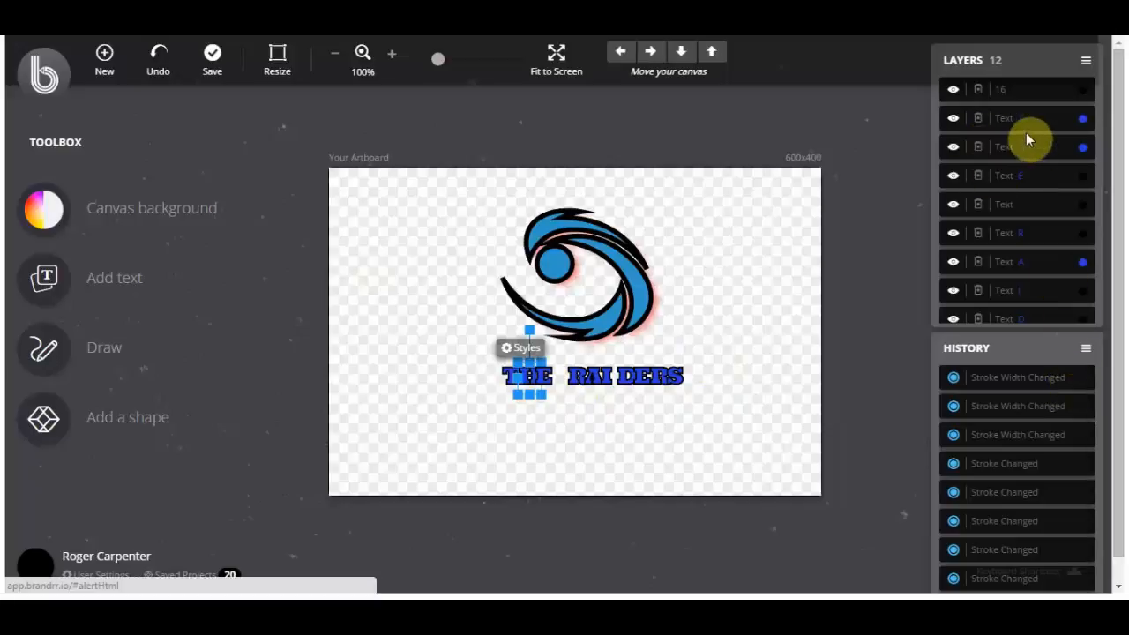
Step: Hide and show the letter T's layer again, and look through the list of letter layers
left_click(952, 120)
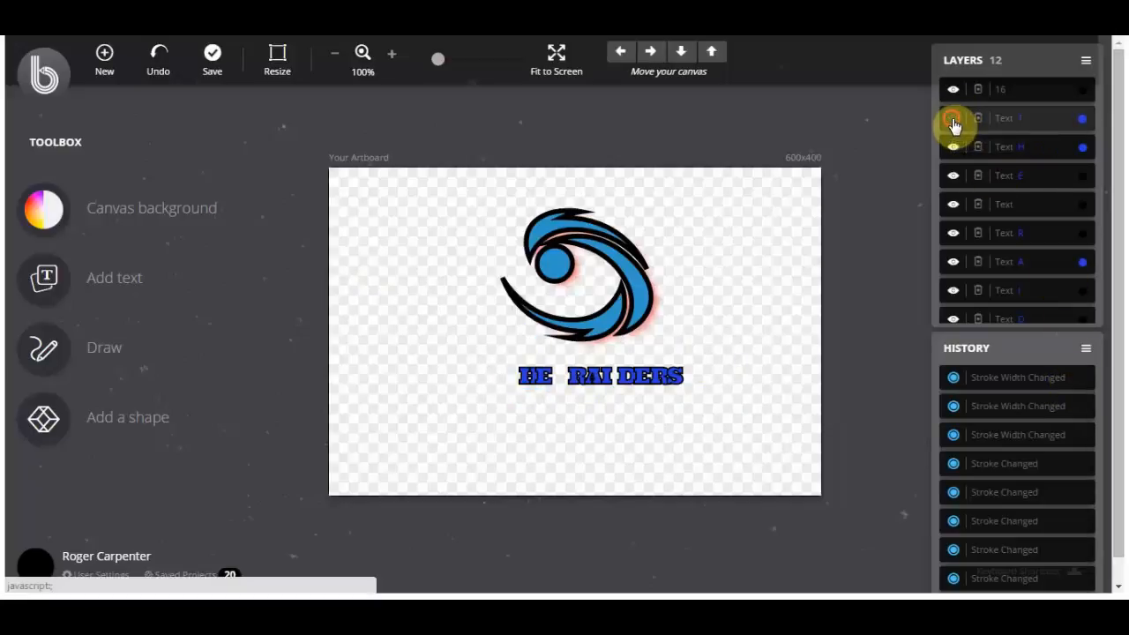
left_click(953, 120)
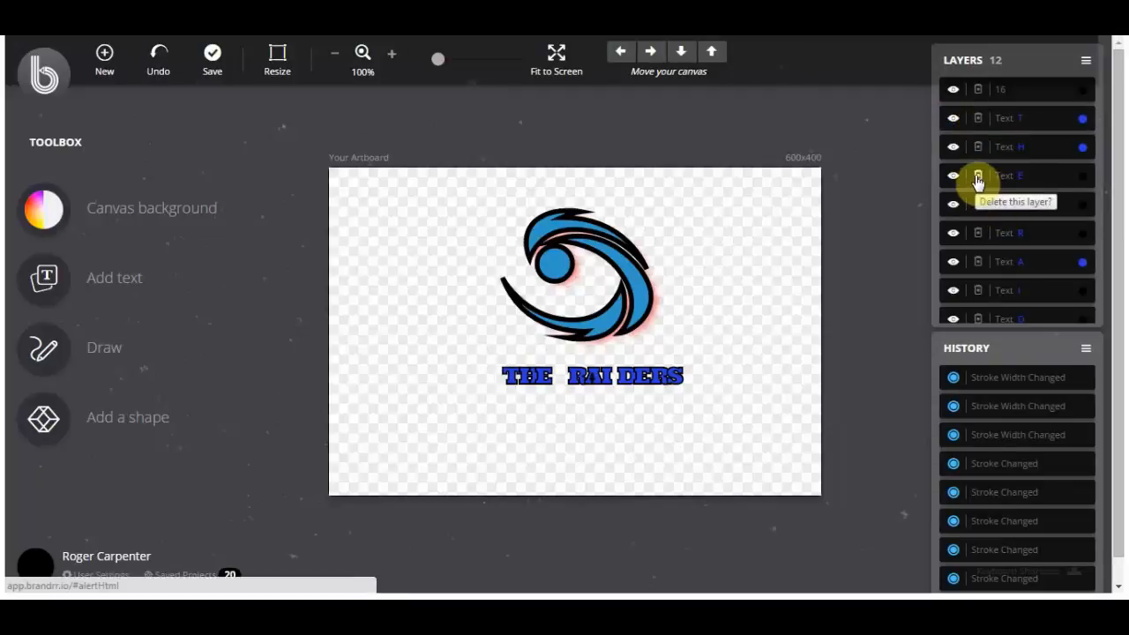
left_click(1083, 147)
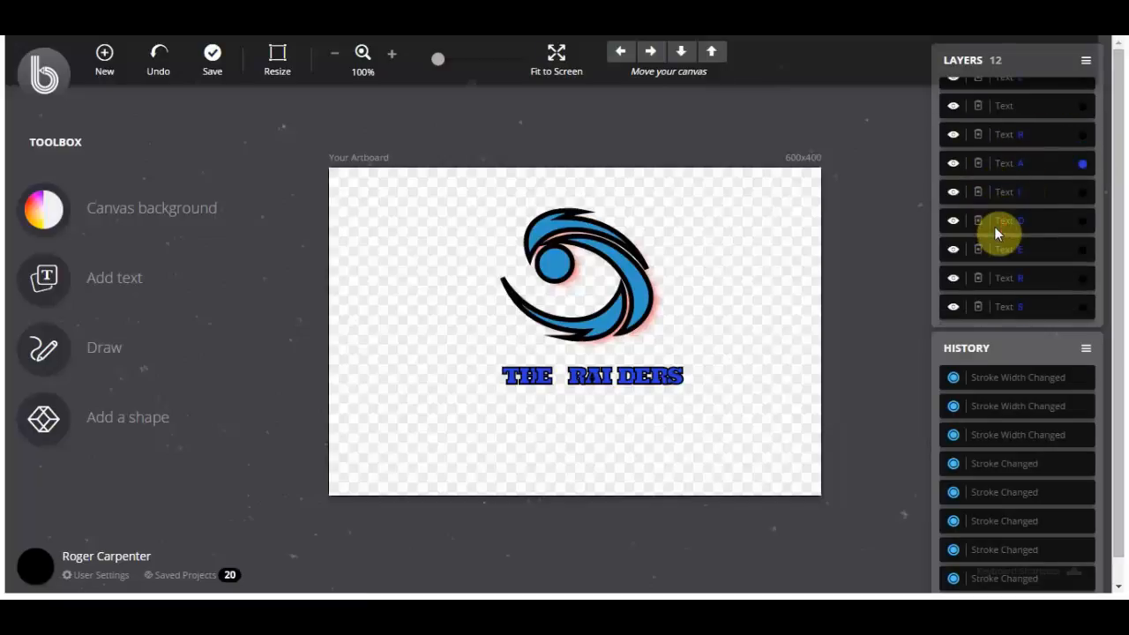
scroll(995, 232, "down", 1)
scroll(977, 279, "up", 1)
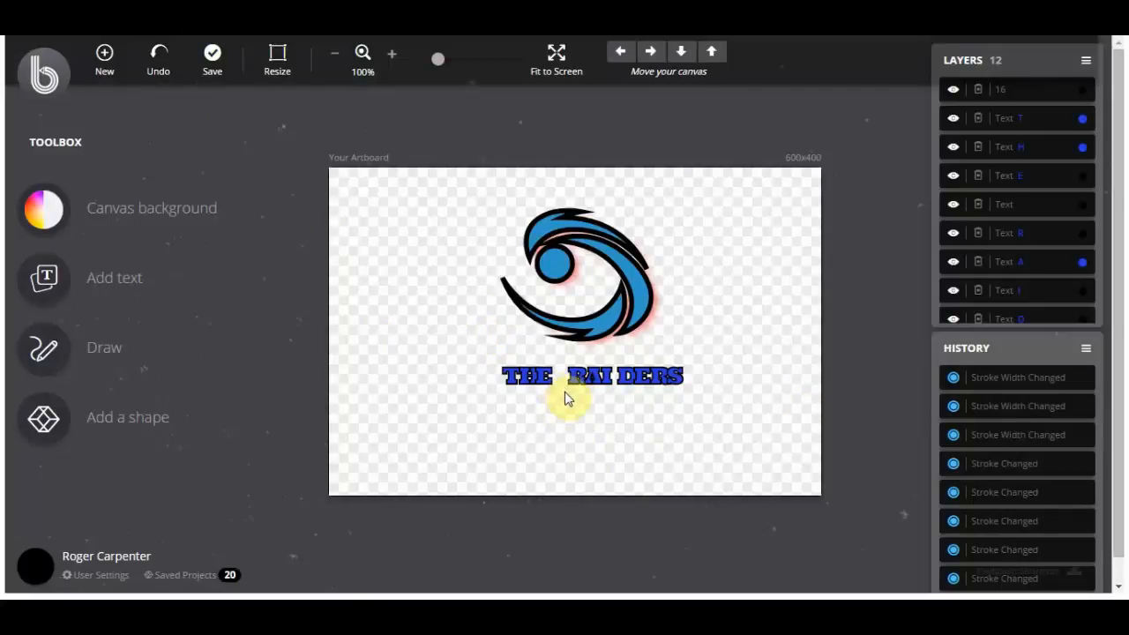
Step: Add a new THE RAIDERS text in a serif font and place it below the blue lettering
left_click(84, 285)
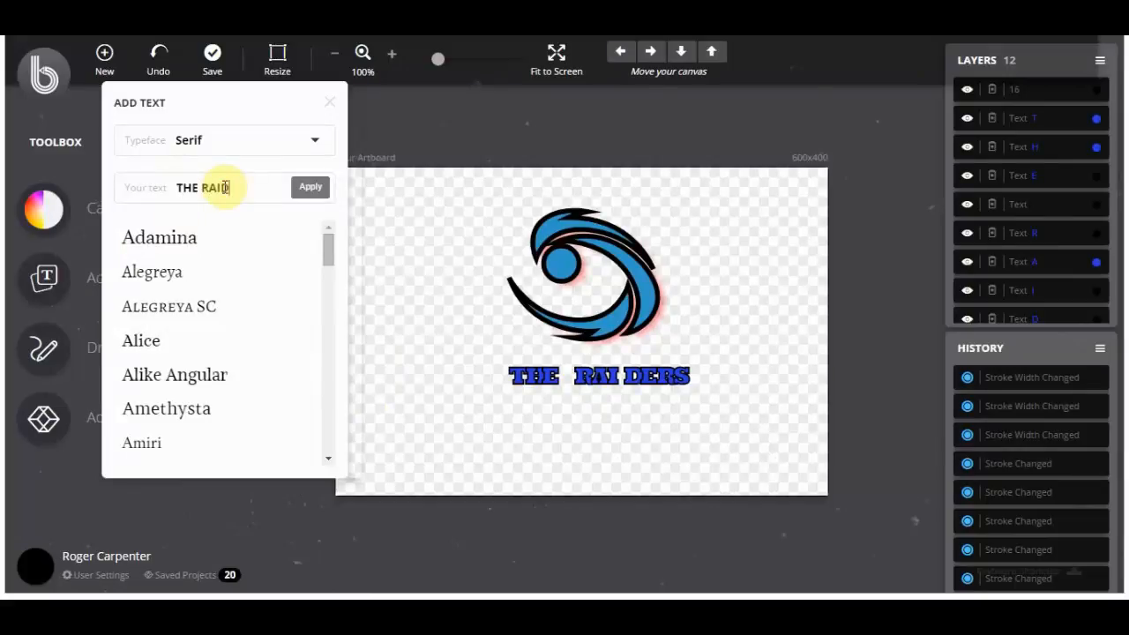
left_click(303, 194)
left_click_drag(598, 331, 612, 430)
Step: Move the swirl emblem slightly to the right above the blue lettering
left_click(660, 375)
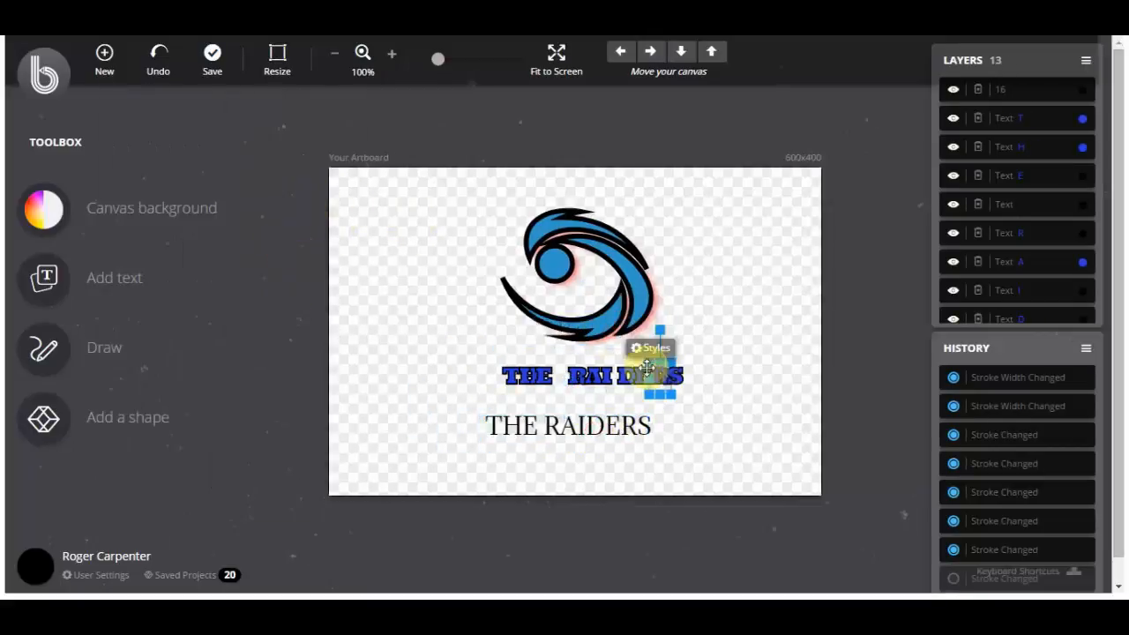
left_click(459, 217)
mouse_move(592, 285)
left_mouse_down()
mouse_move(540, 269)
mouse_move(604, 284)
left_mouse_up()
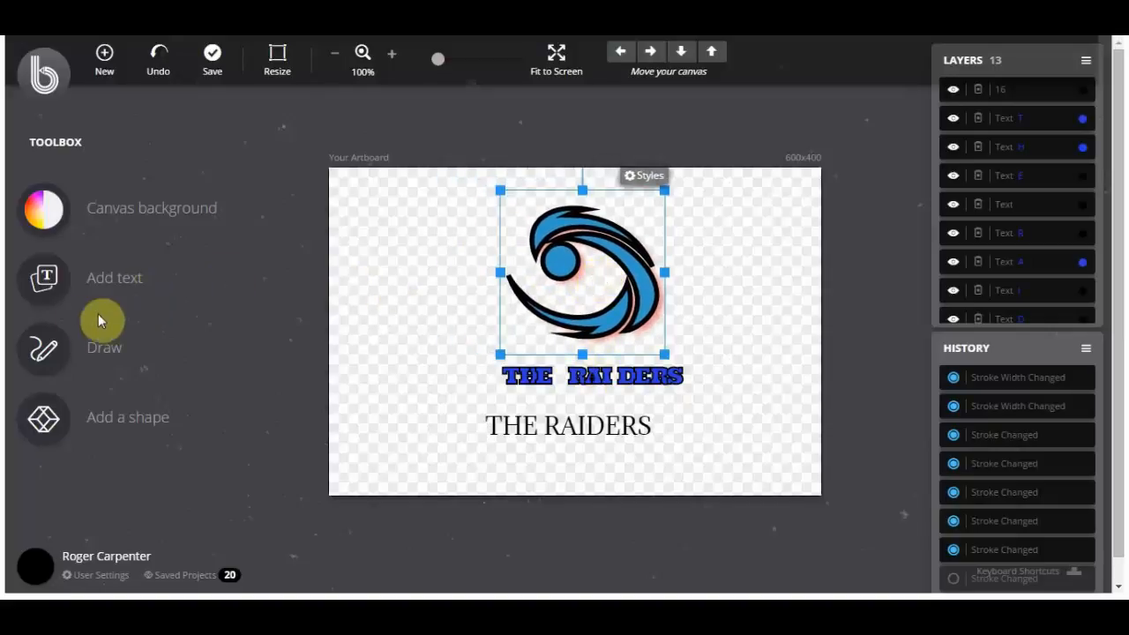
Step: Choose the thick rough-edged brush for drawing and set its colour to the blue-violet #3f28be
left_click(104, 347)
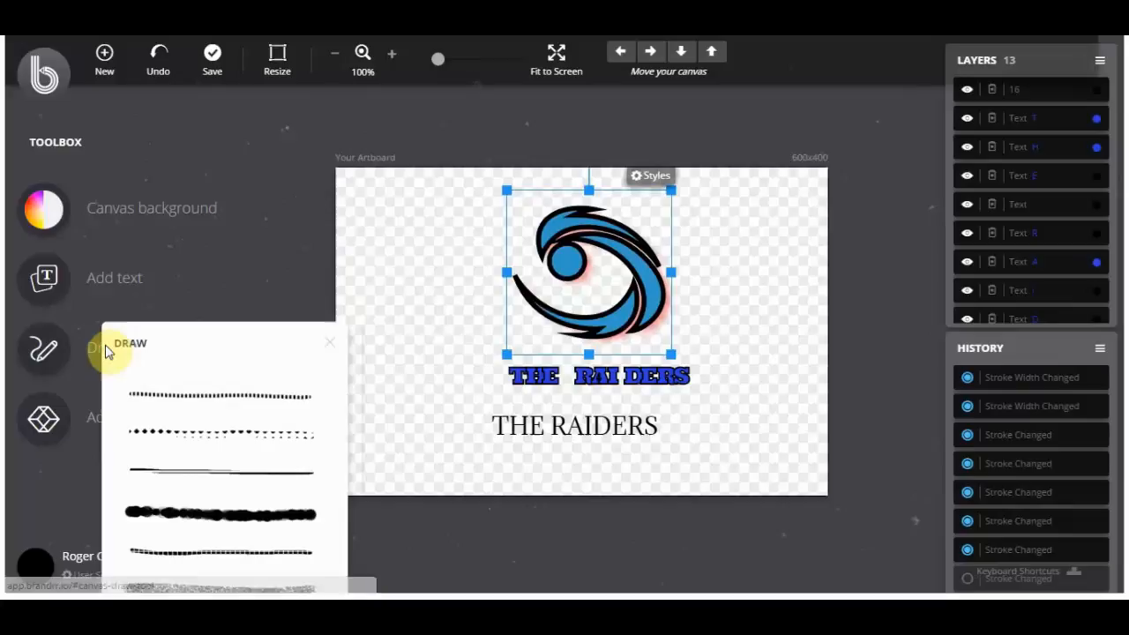
left_click(157, 512)
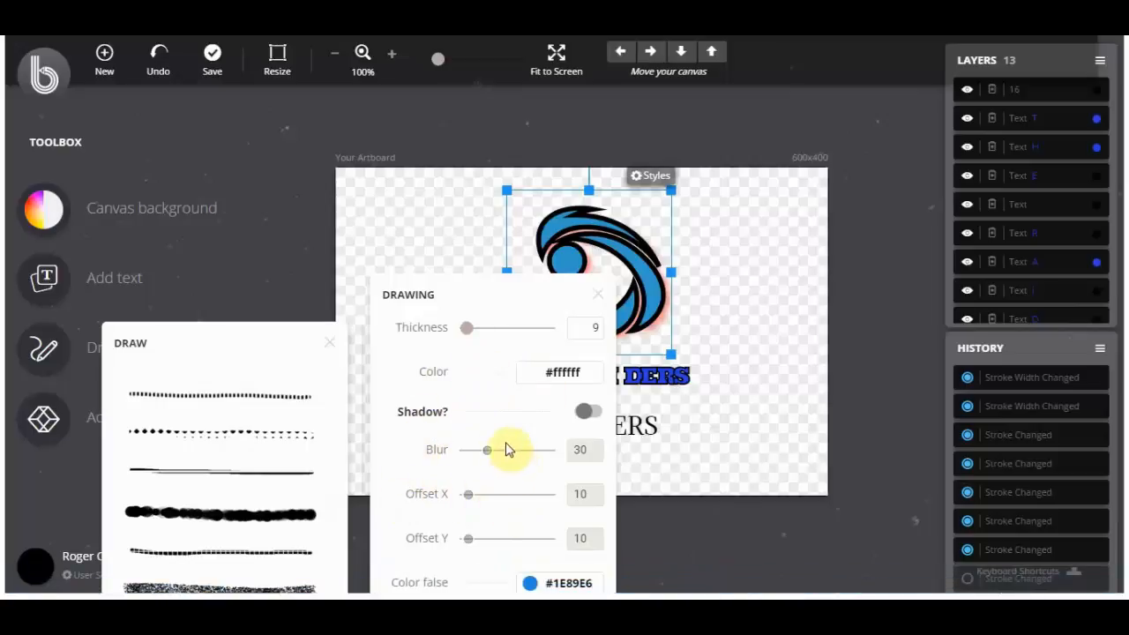
left_click(551, 371)
left_click(737, 236)
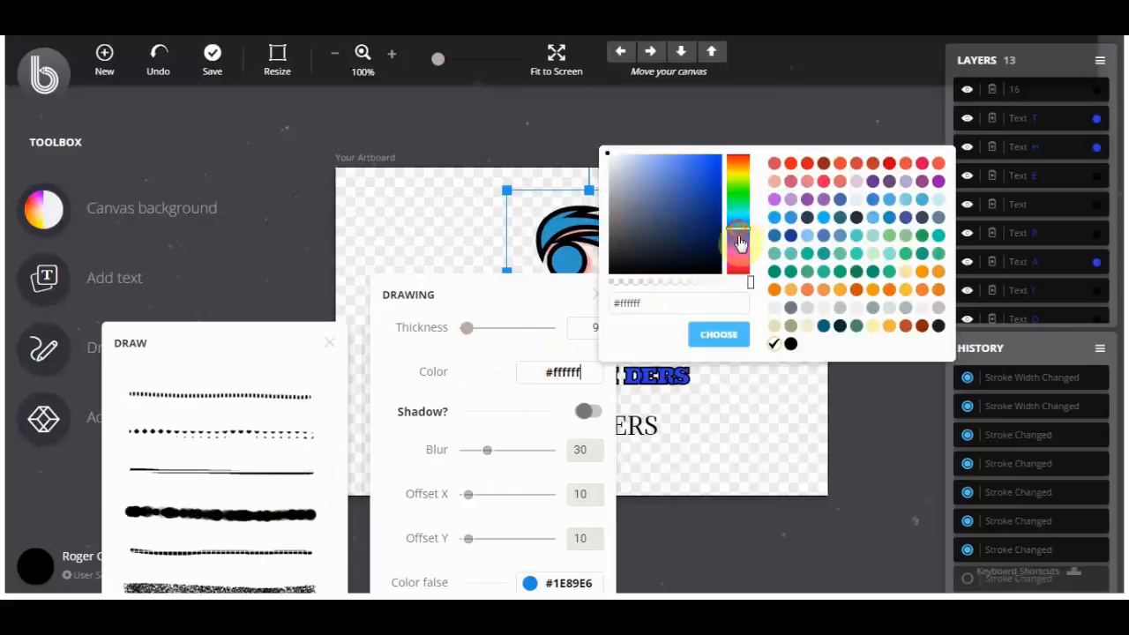
left_click(697, 184)
left_click(718, 335)
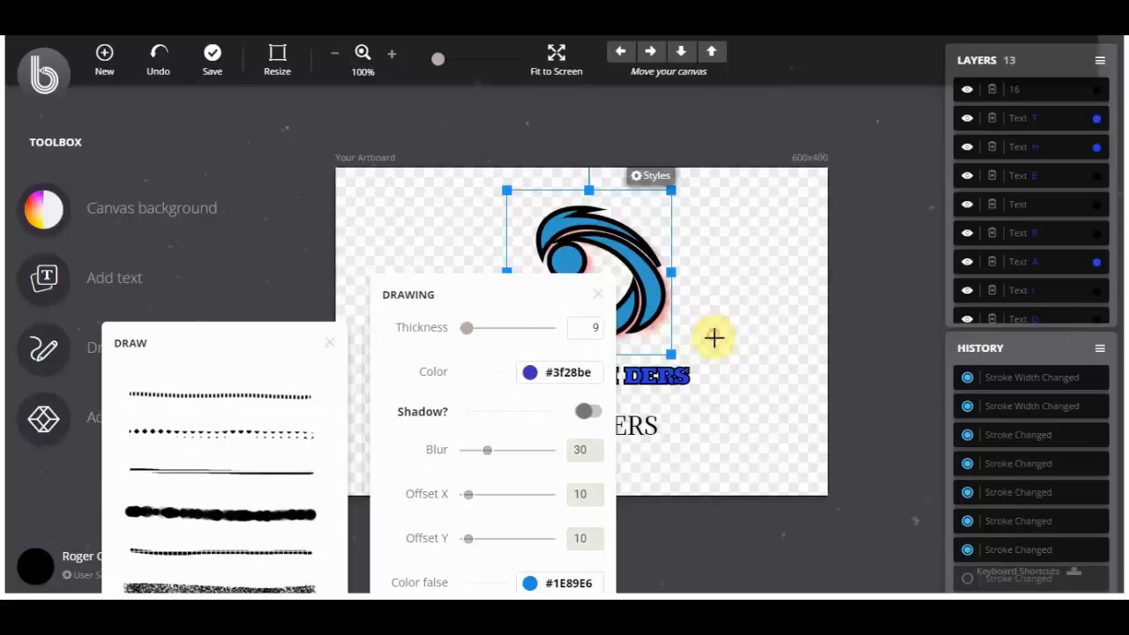
Step: Paint a cloud-like blue-violet stroke on the artboard beside the swirl emblem with the thick rough-edged brush, and finish drawing
left_click(763, 275)
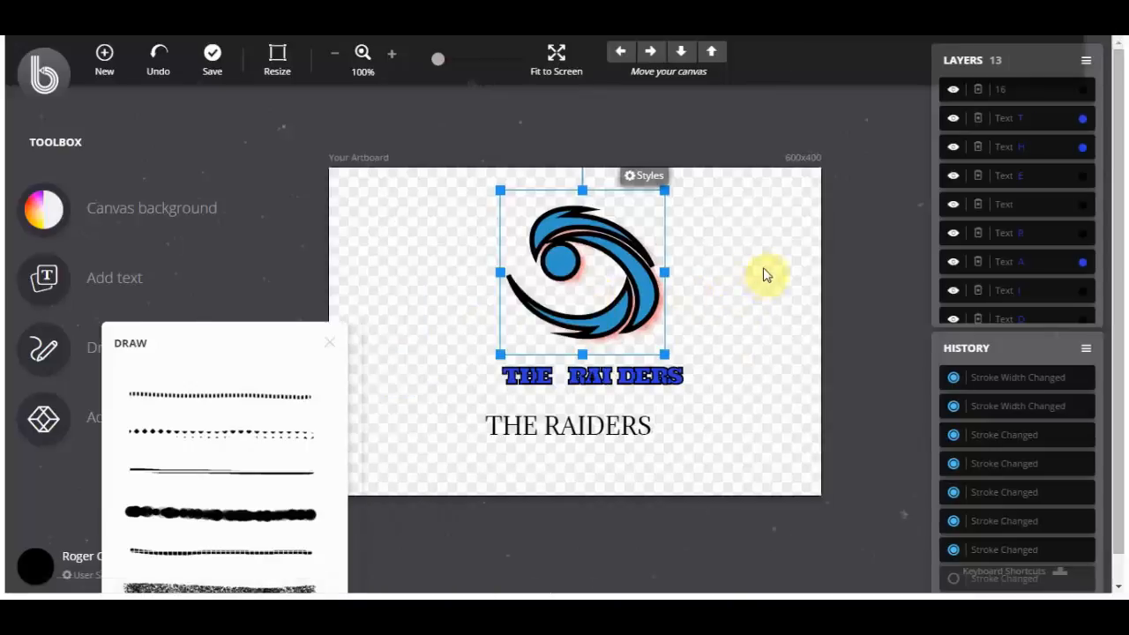
left_click(214, 519)
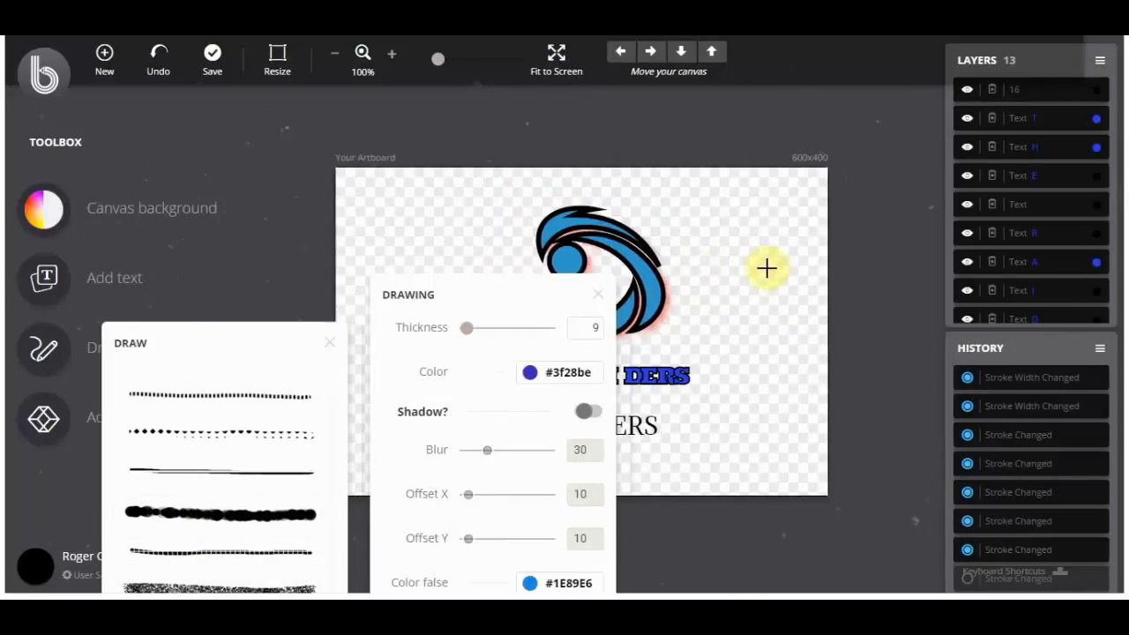
mouse_move(752, 250)
left_mouse_down()
mouse_move(787, 257)
mouse_move(769, 270)
mouse_move(702, 266)
mouse_move(810, 256)
mouse_move(713, 266)
left_mouse_up()
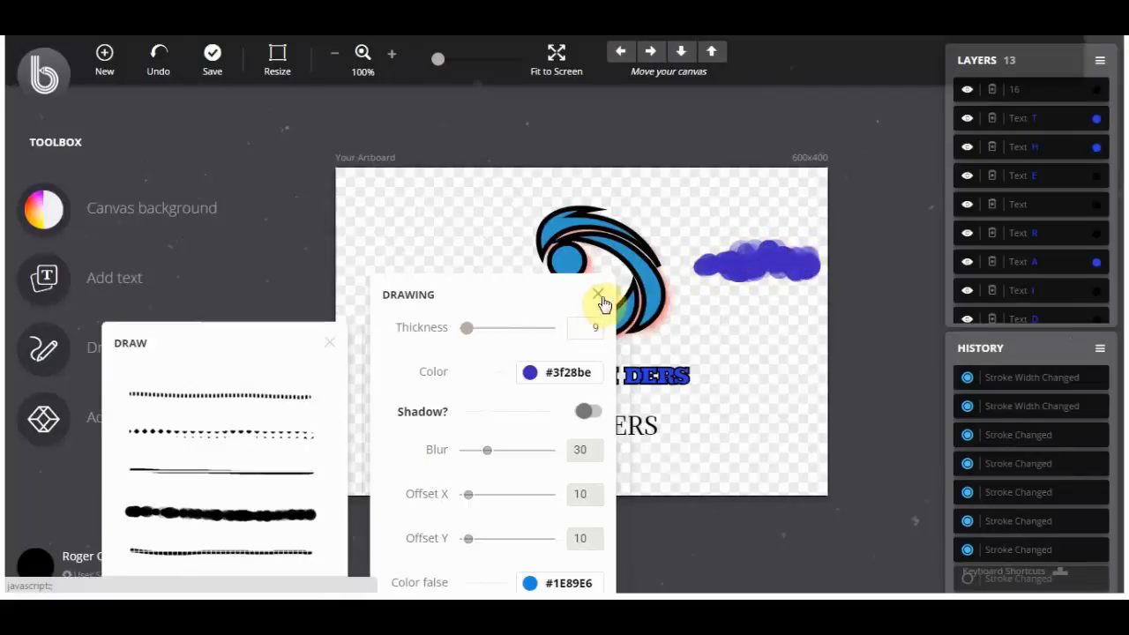
left_click(598, 295)
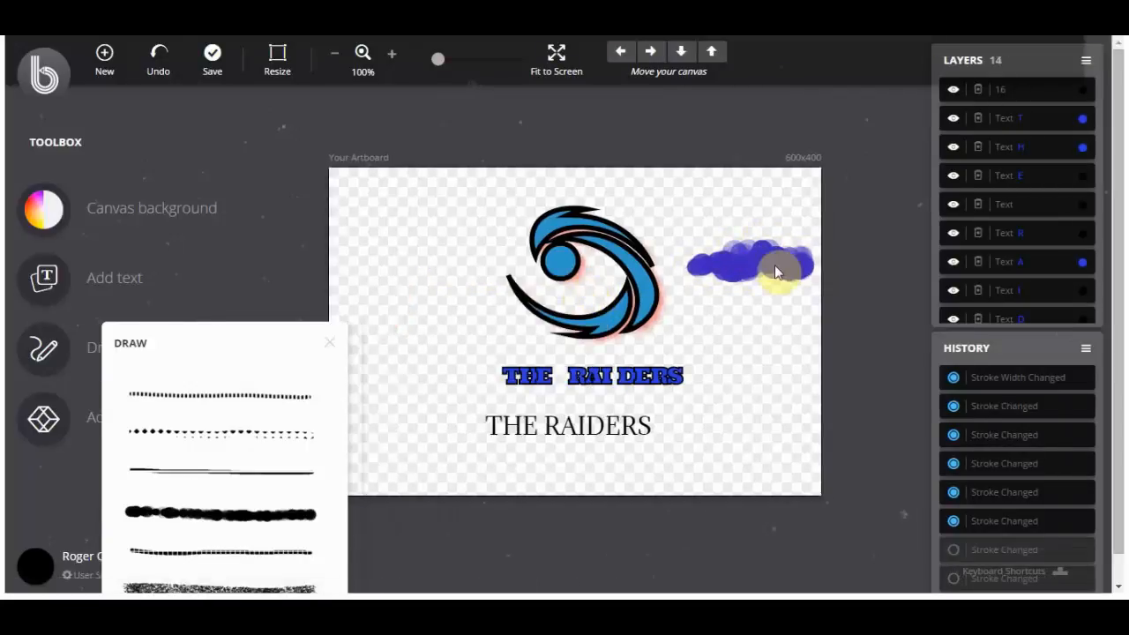
left_click(330, 350)
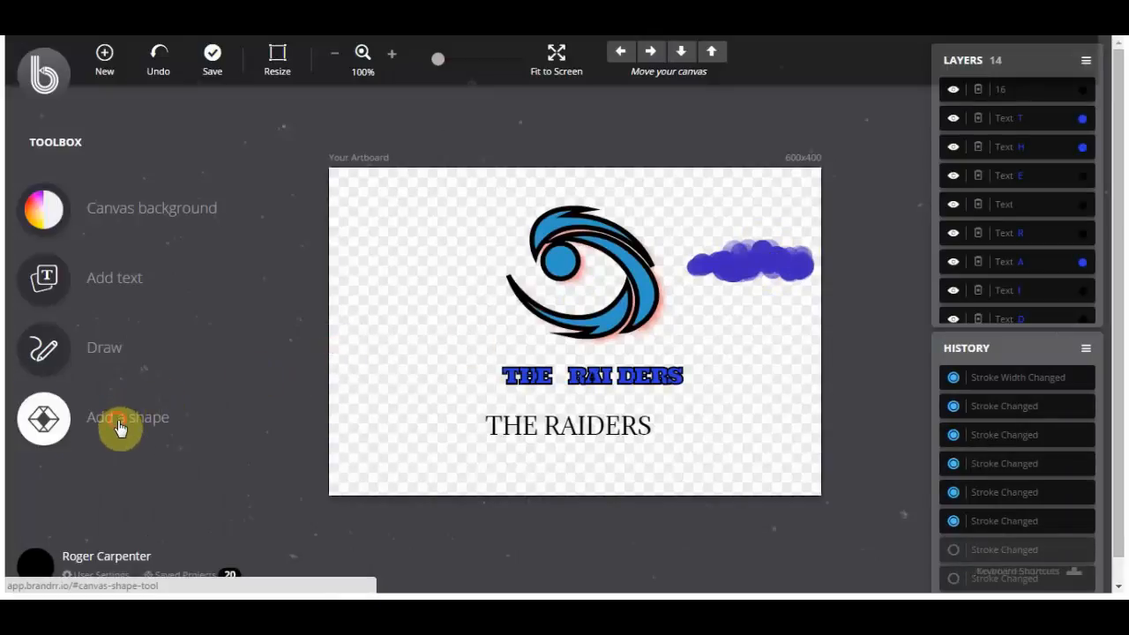
Step: Add the three-hexagon network shape and place it in the artboard's upper-left area
left_click(119, 421)
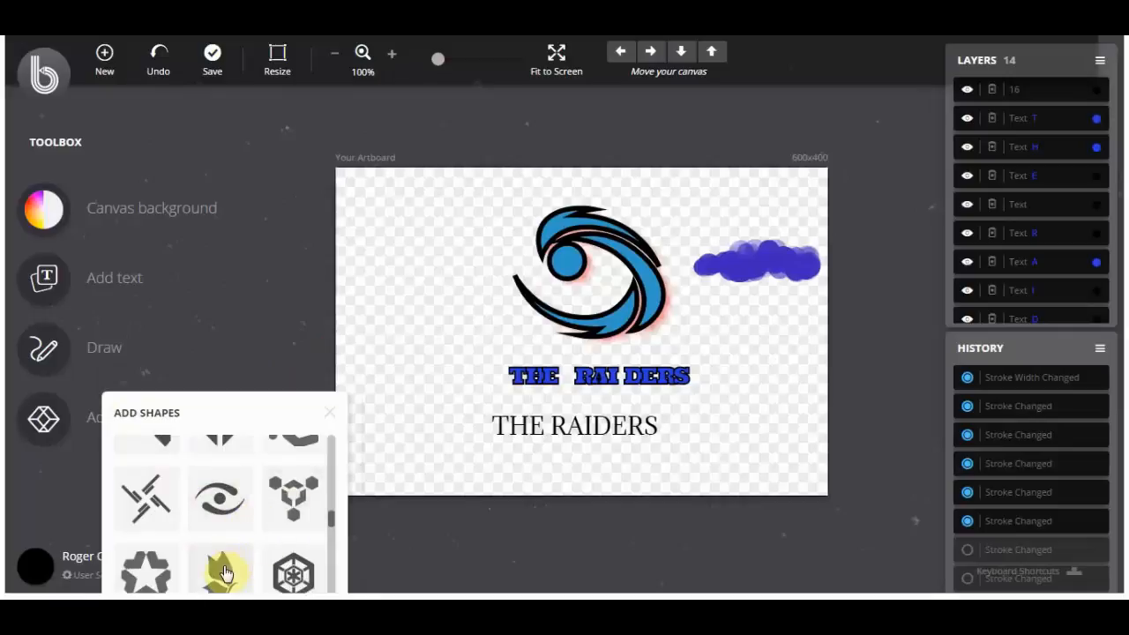
left_click(295, 490)
left_click_drag(505, 294, 407, 252)
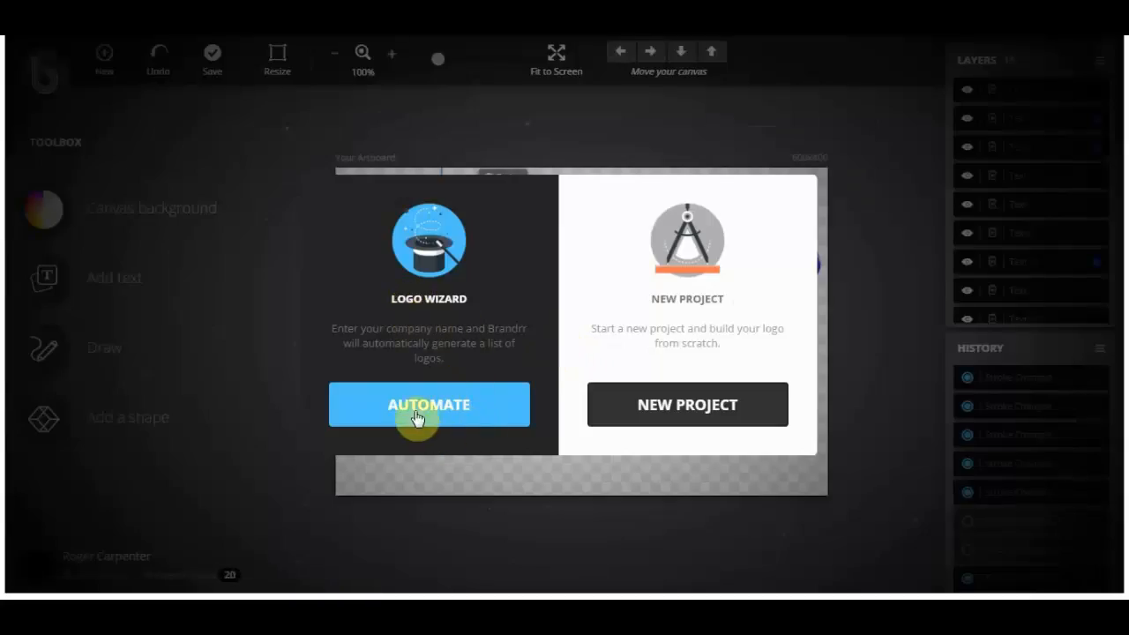
Step: Start a new blank project 600 px wide and 400 px high, discarding the current one
left_click(713, 404)
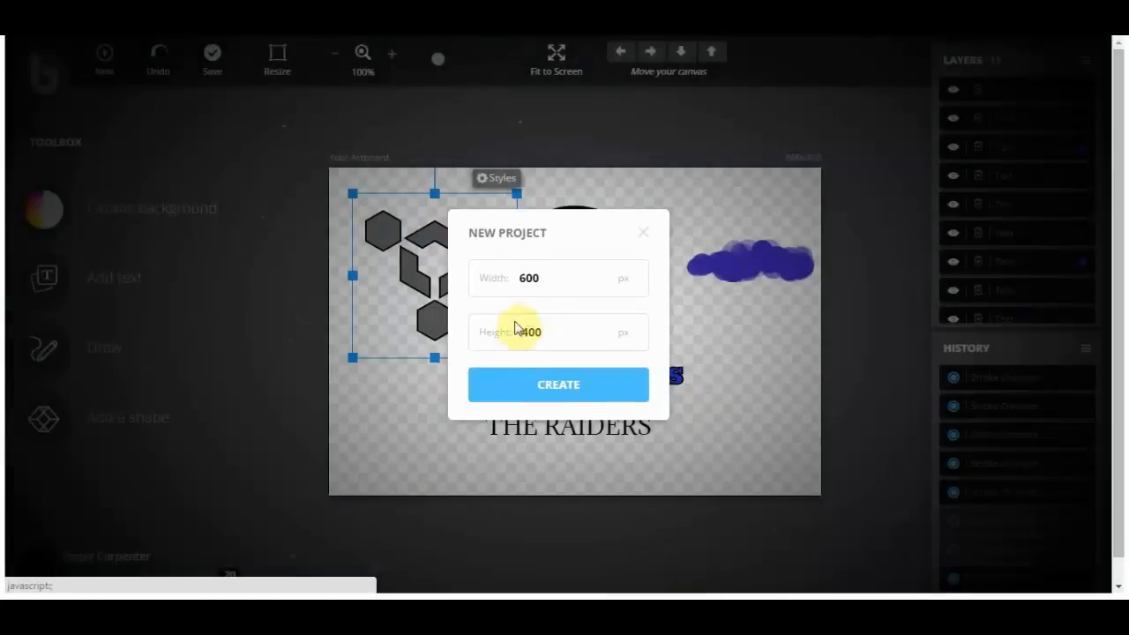
left_click(588, 395)
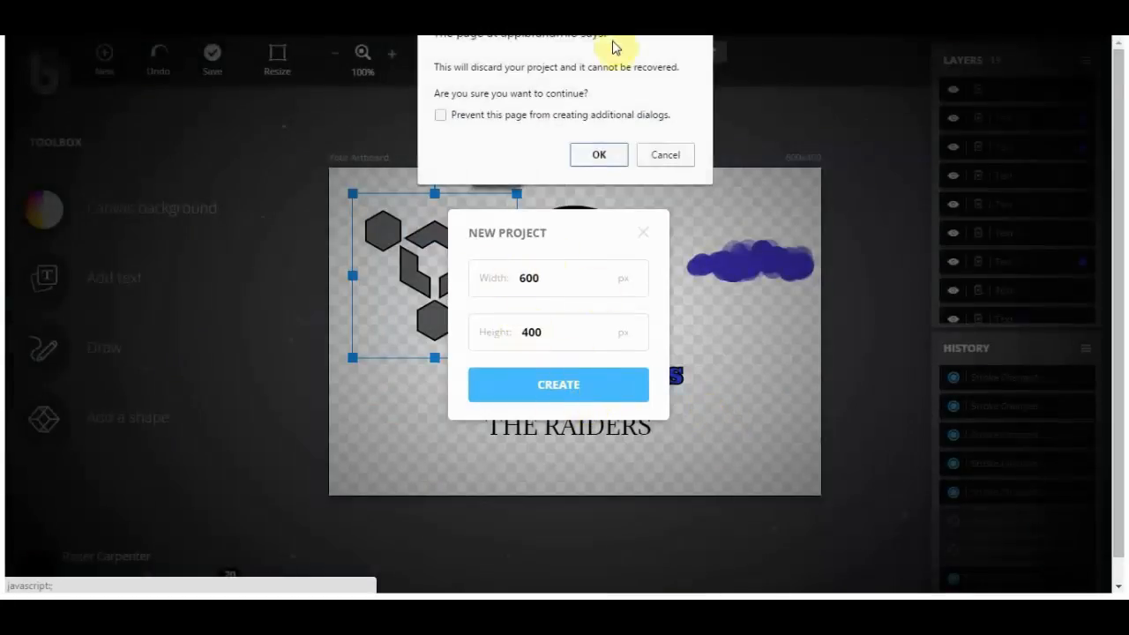
left_click(602, 154)
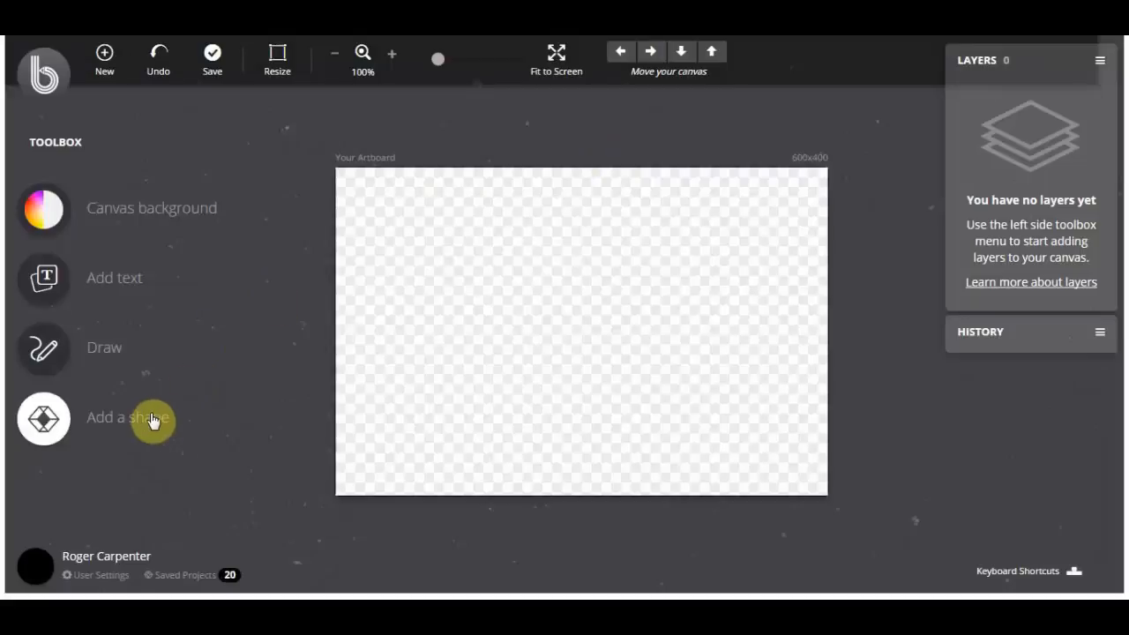
Step: Add the hexagonal wheel shape and place it near the artboard's upper centre
left_click(152, 419)
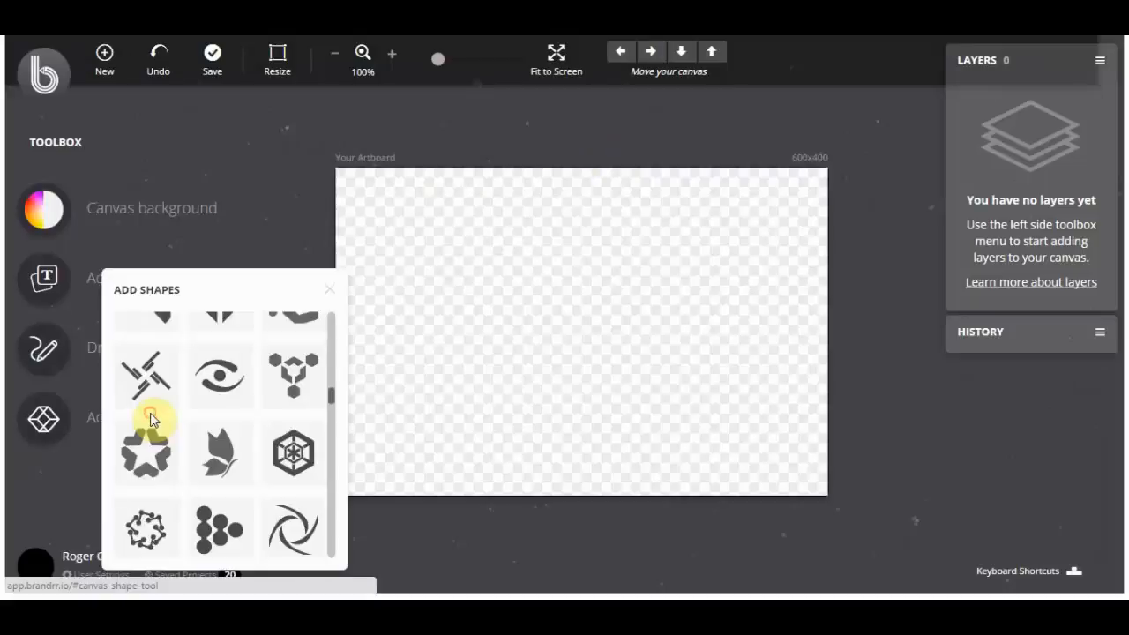
left_click(300, 457)
left_click_drag(574, 303, 602, 252)
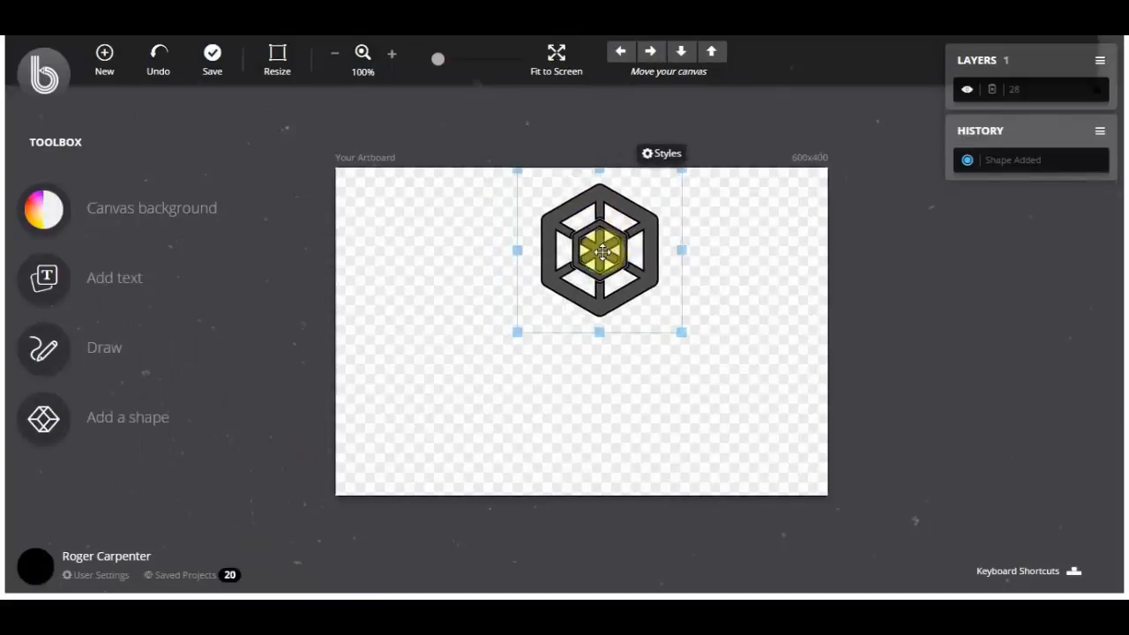
Step: Add the text ATOMIC in the extra-bold wide serif font
left_click(113, 279)
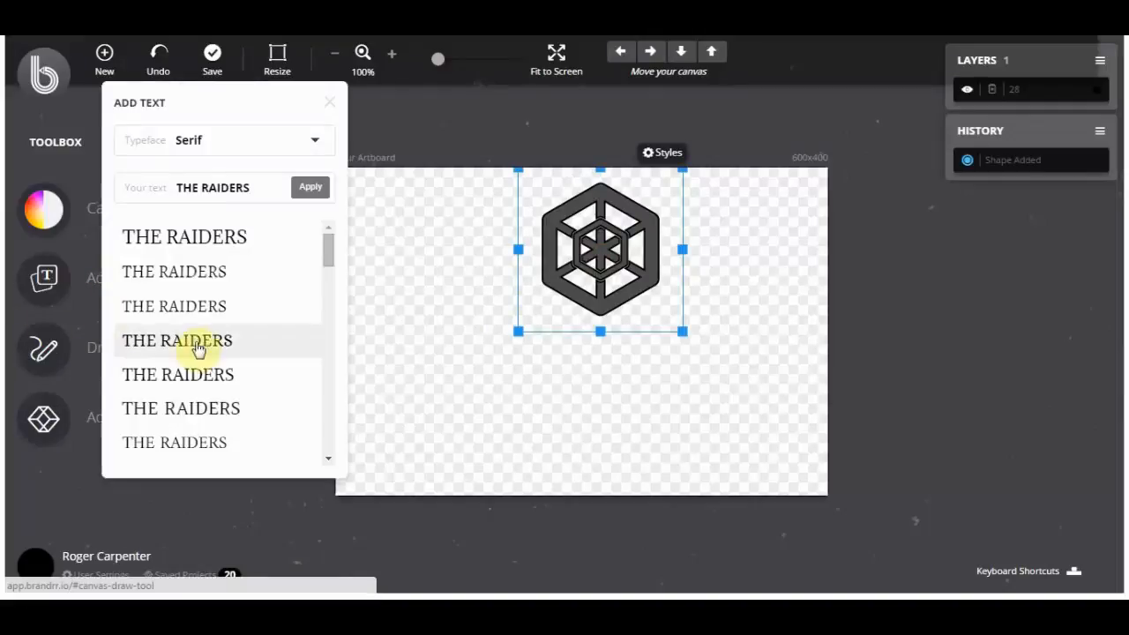
left_click_drag(254, 189, 83, 215)
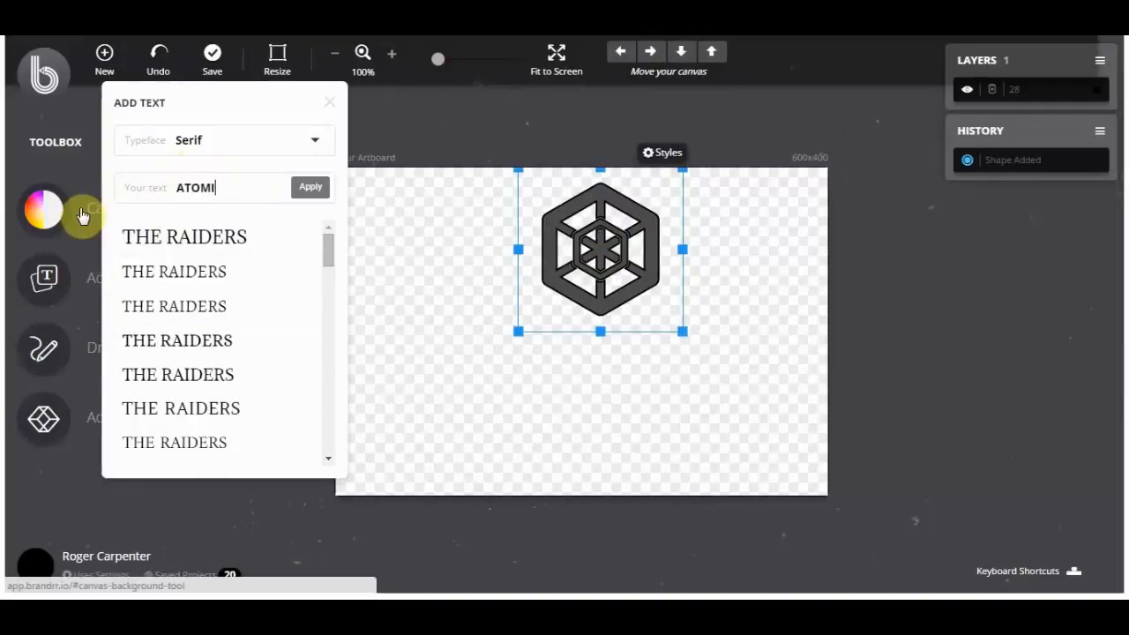
scroll(238, 299, "down", 10)
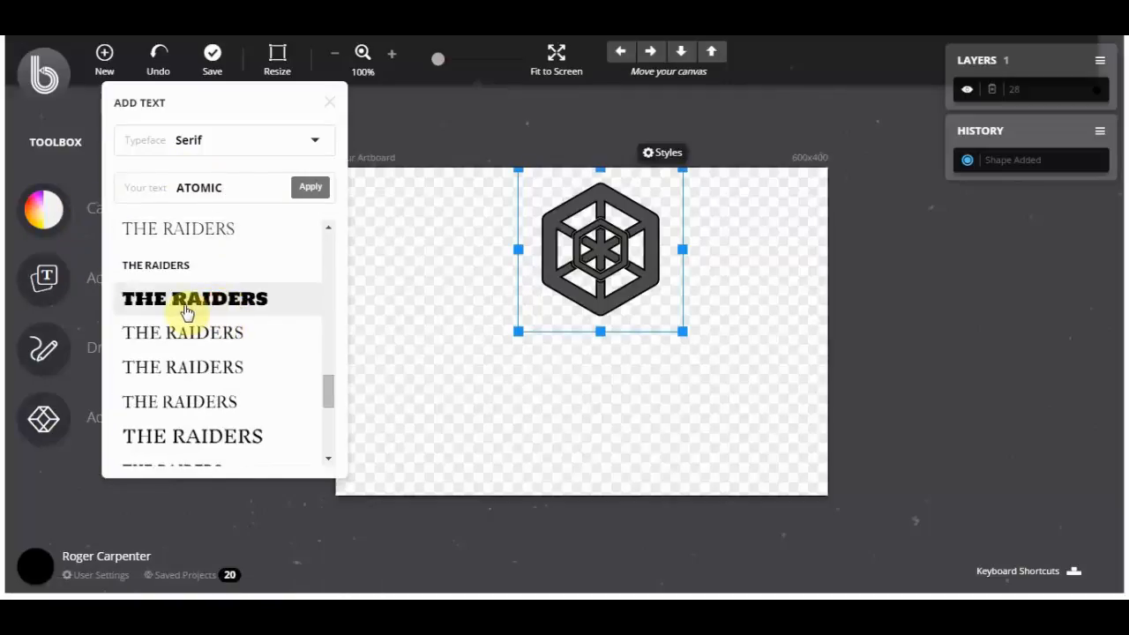
left_click(212, 298)
left_click(309, 187)
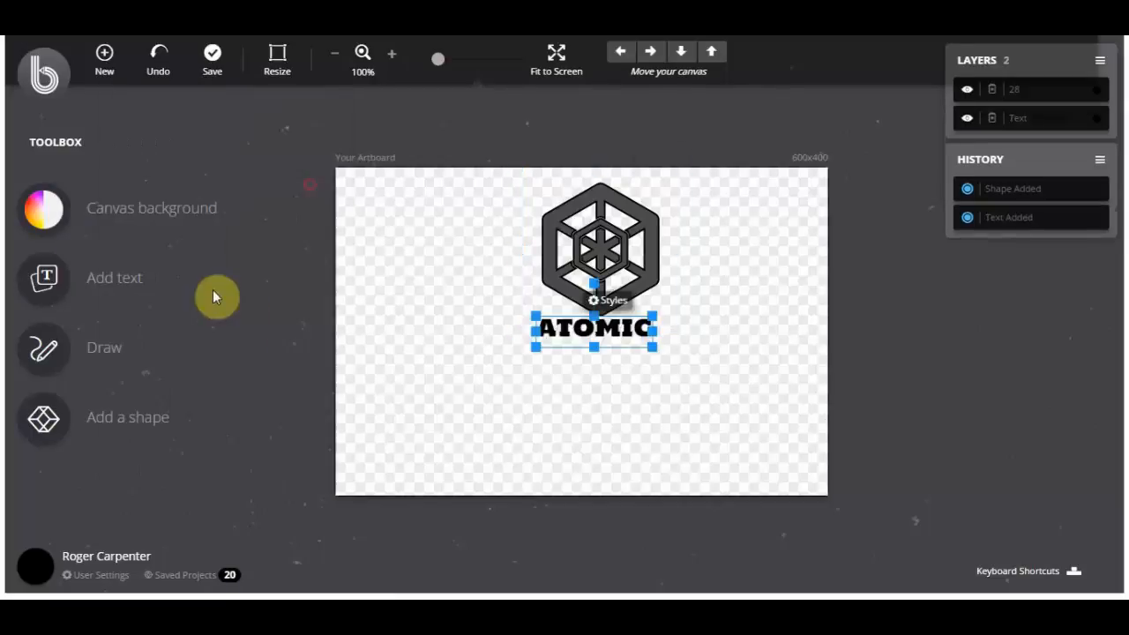
Step: Move the ATOMIC text below the hexagon emblem and shift the emblem slightly to the left
left_click_drag(605, 335, 605, 373)
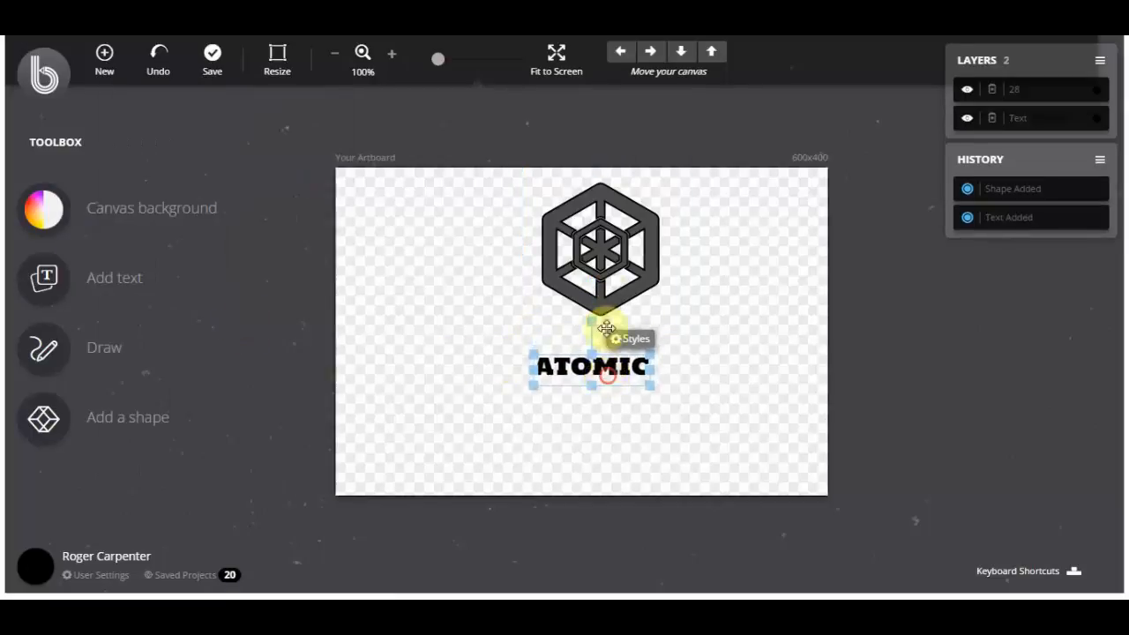
left_click(588, 276)
left_click_drag(588, 276, 569, 280)
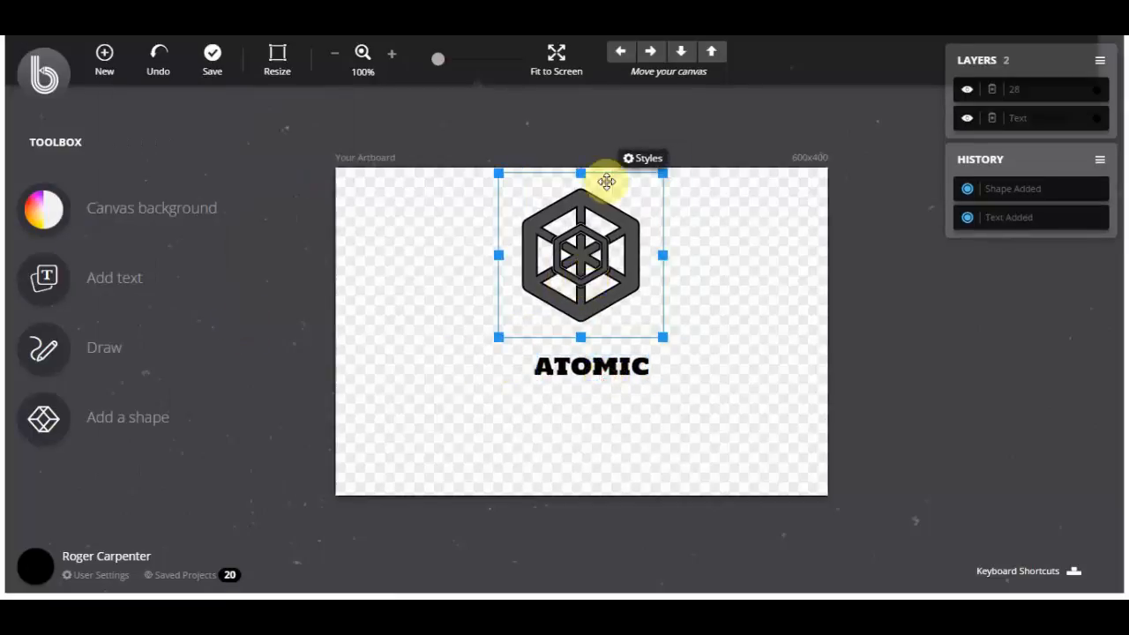
Step: Check which layers can be styled separately in the hexagon emblem's styles, and close them
left_click(643, 161)
left_click(721, 96)
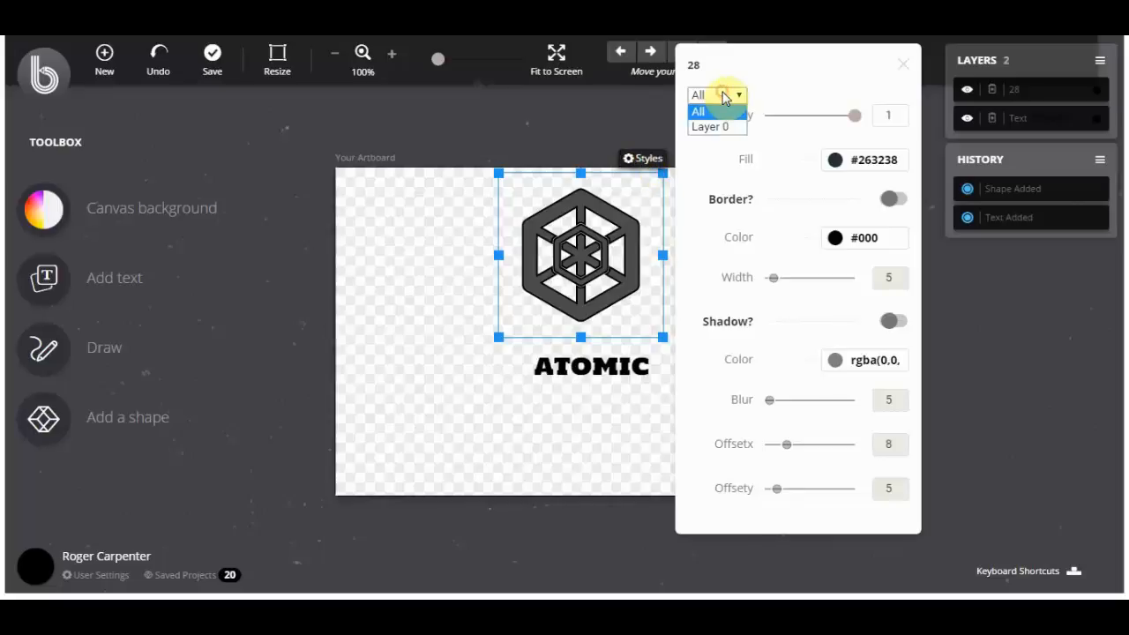
left_click(740, 99)
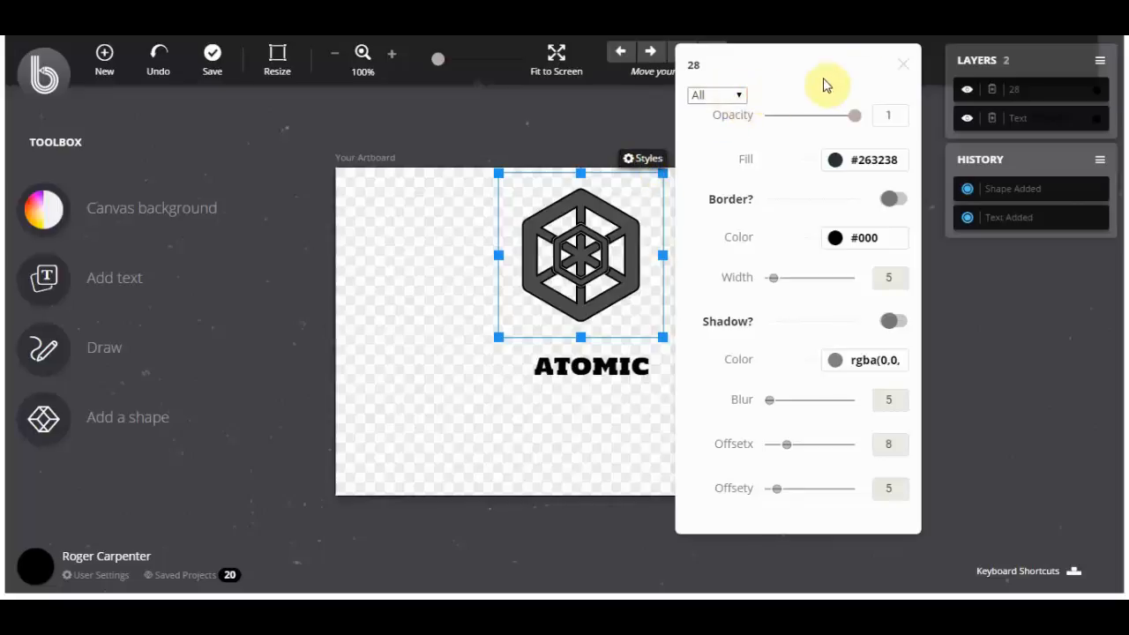
left_click(901, 64)
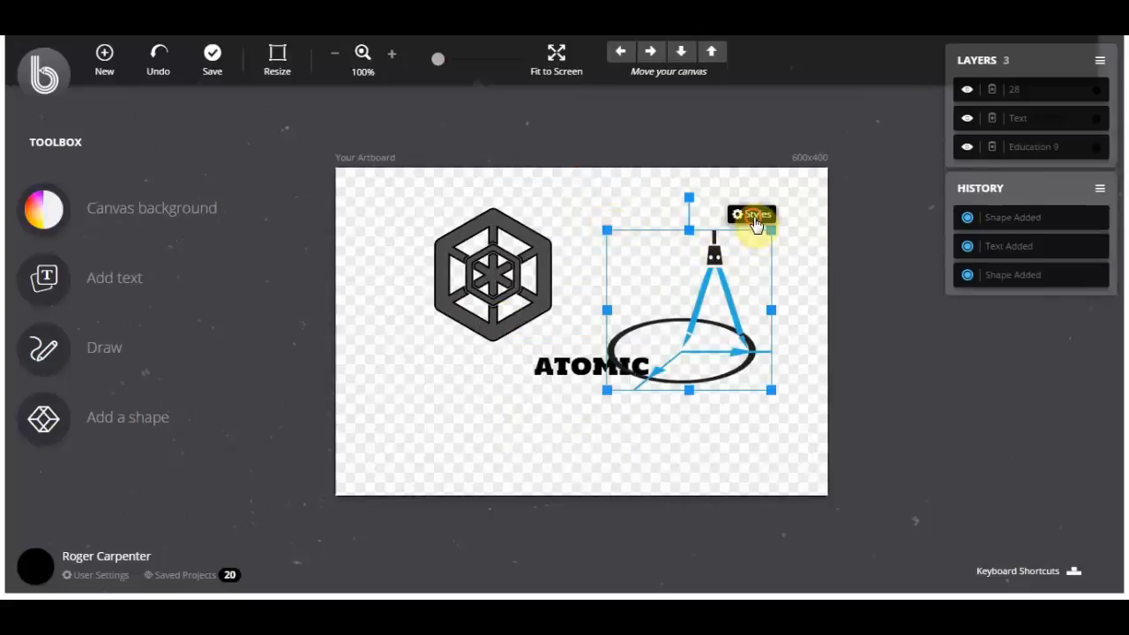
Step: Look through the compass shape's separately stylable layers, switching to Layer 0, Layer 1 and Layer 2, and close its styles
left_click(755, 216)
left_click(836, 95)
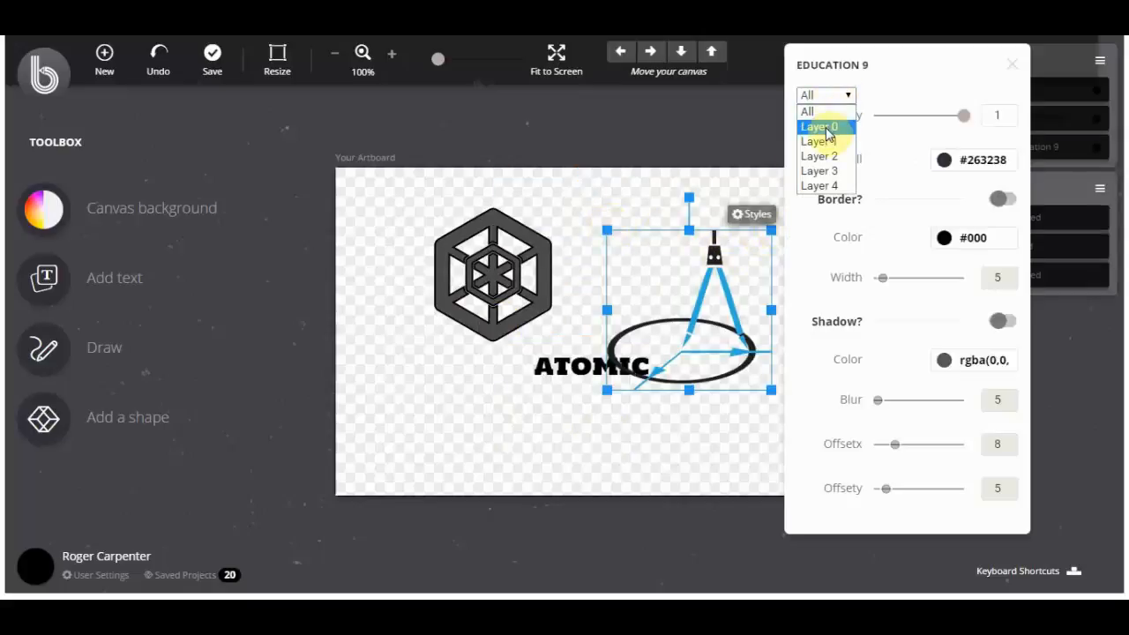
left_click(826, 130)
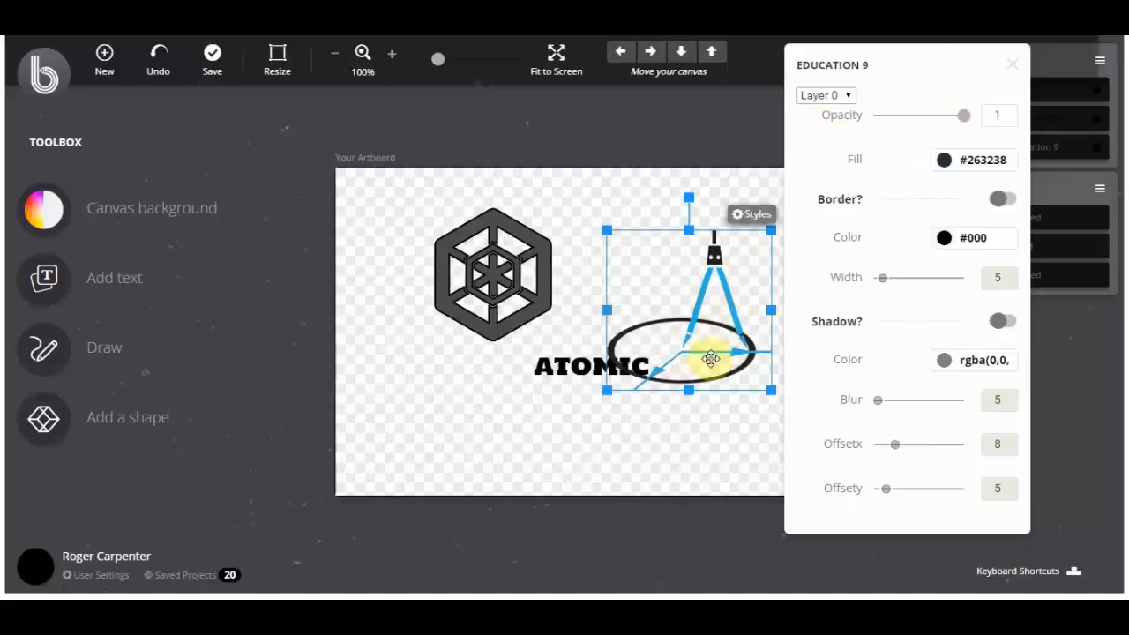
left_click(842, 97)
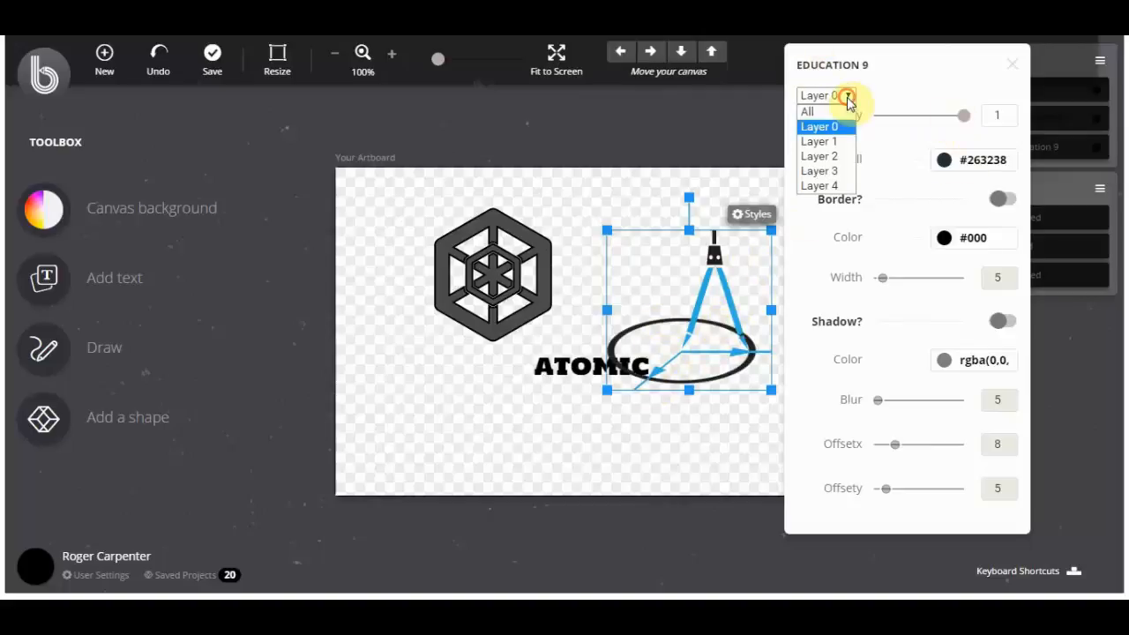
left_click(838, 142)
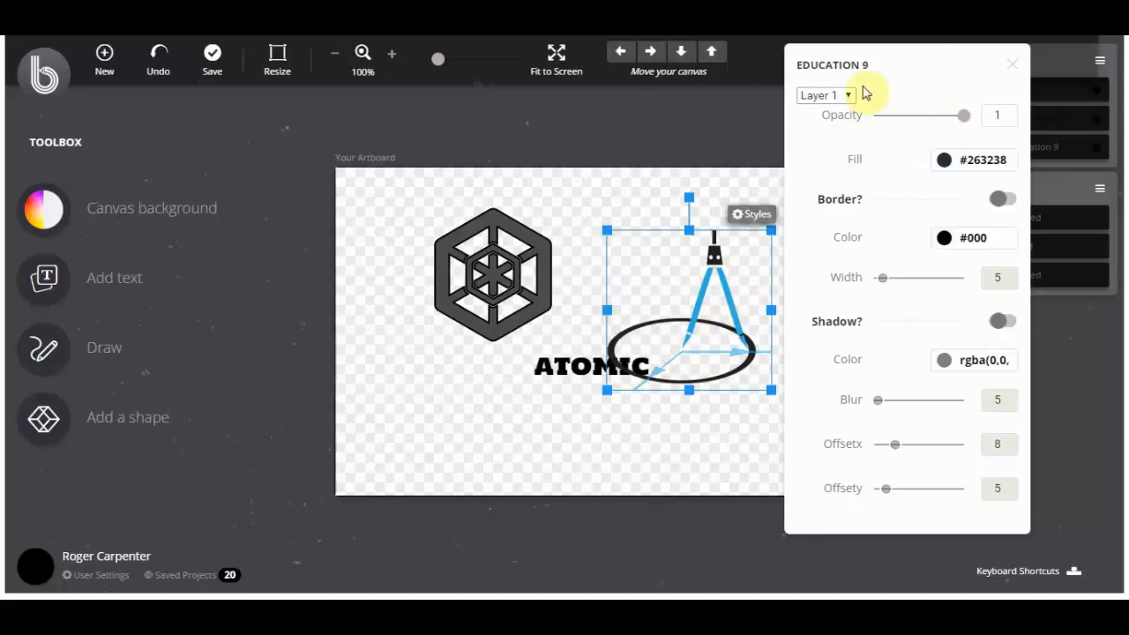
left_click(842, 97)
left_click(837, 156)
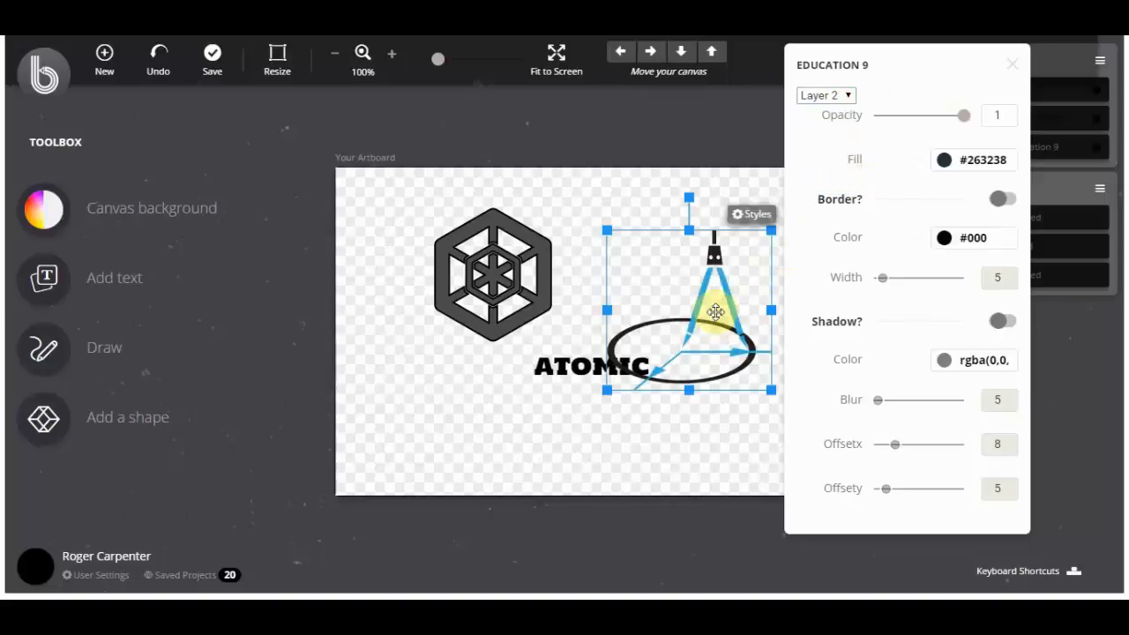
left_click(847, 97)
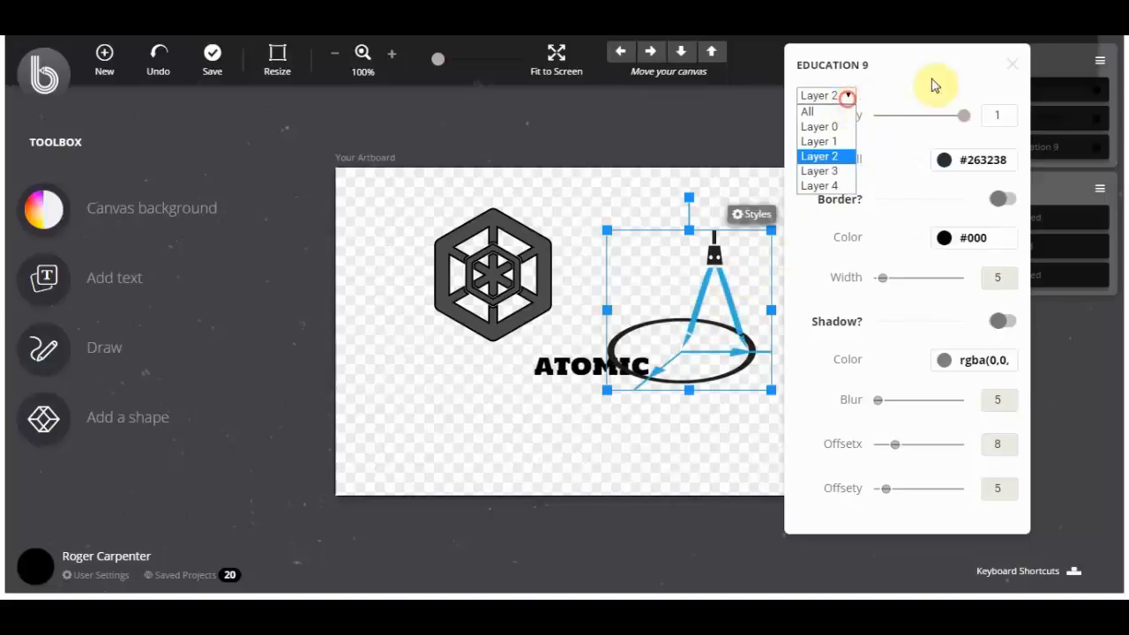
left_click(1012, 65)
Step: Switch the compass shape's history entry off and on again, and switch off the hexagon emblem's history entry
left_click(487, 265)
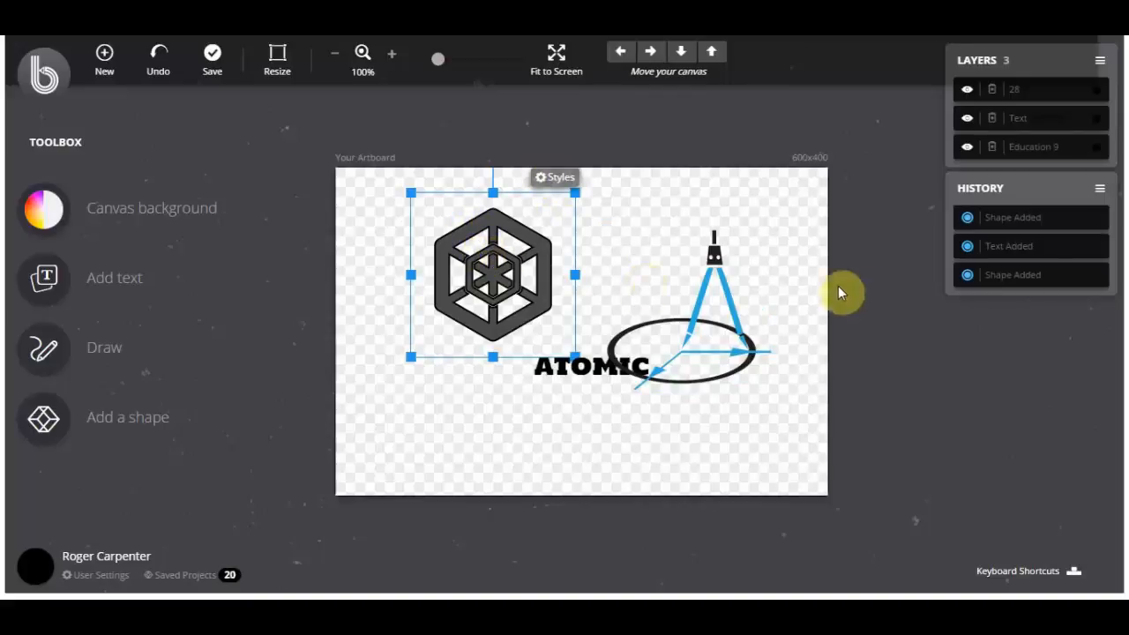
left_click(968, 279)
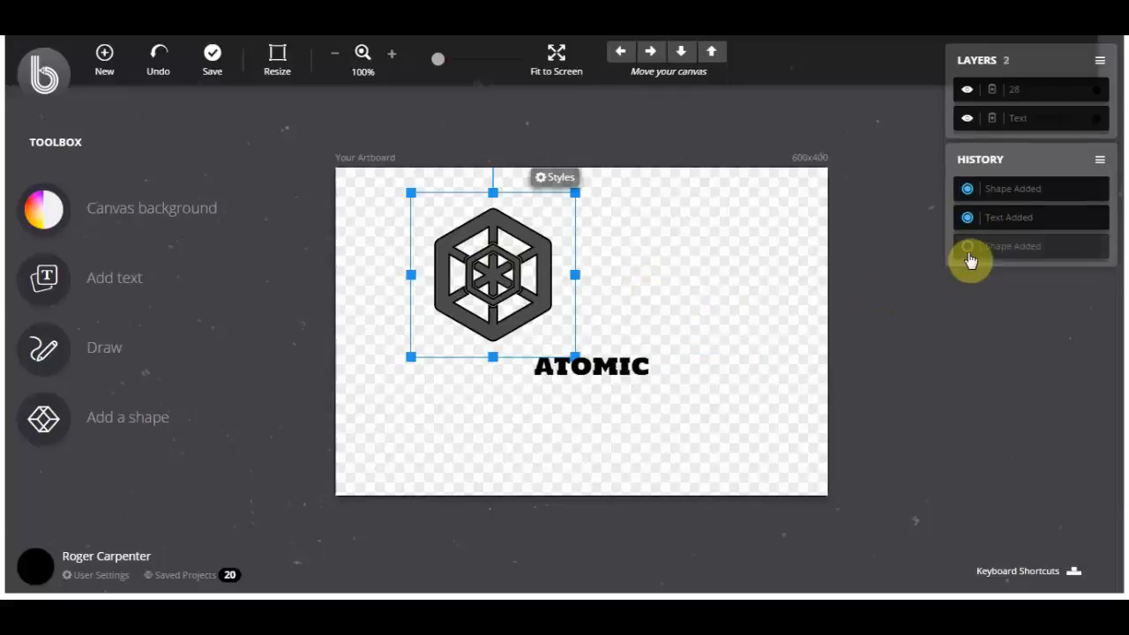
left_click(967, 251)
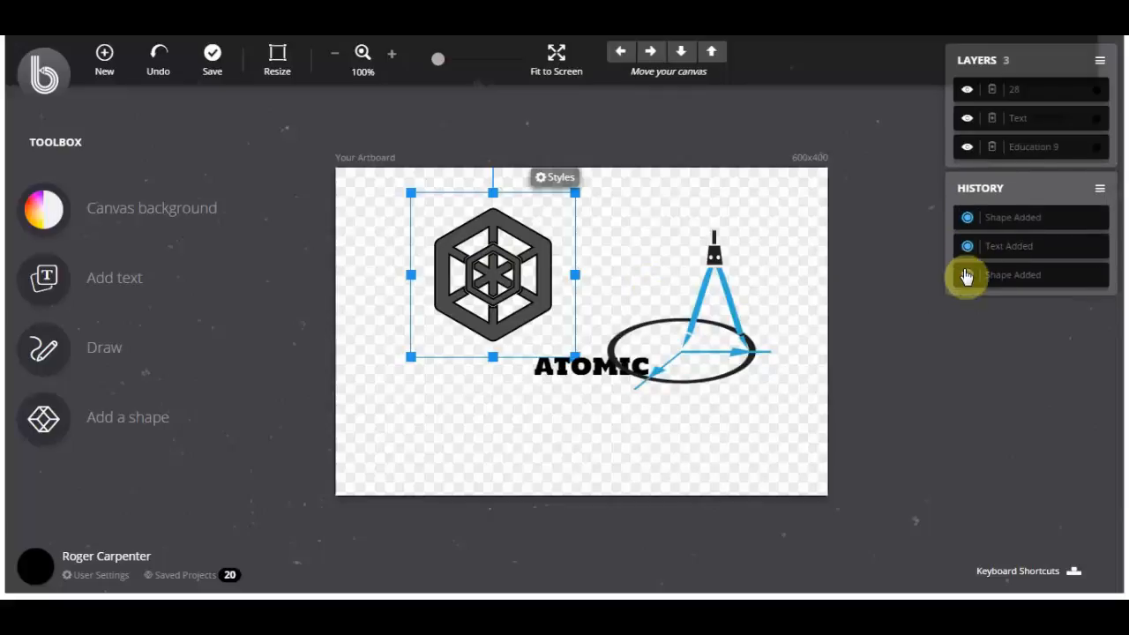
left_click(967, 221)
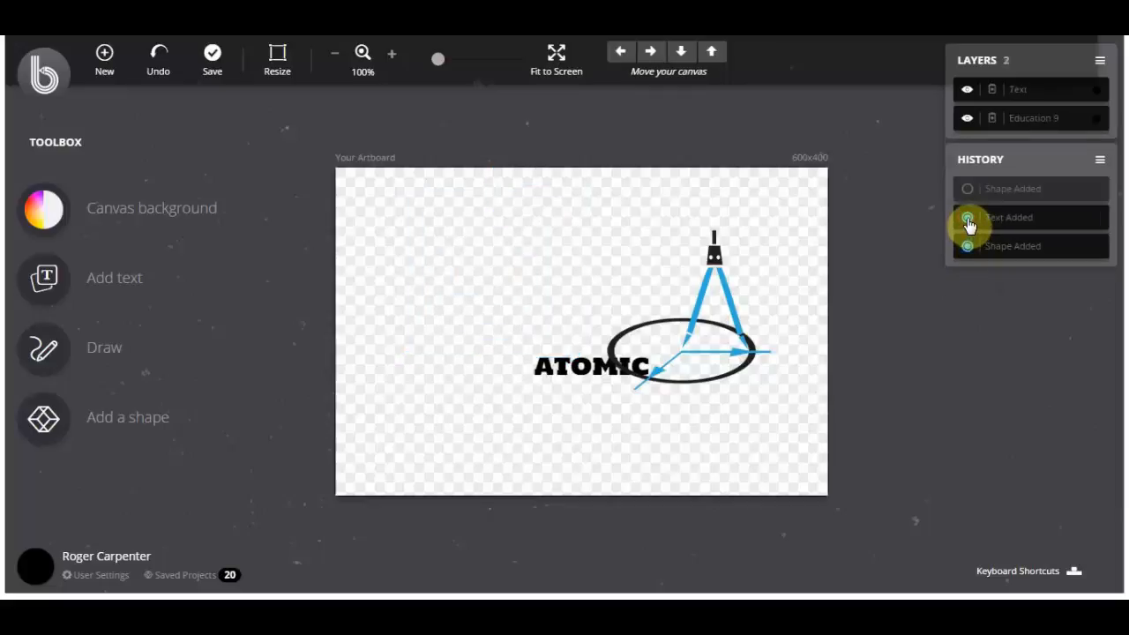
Step: Switch the hexagon emblem's history entry on and off again, and position the compass shape directly above the ATOMIC text
left_click(968, 194)
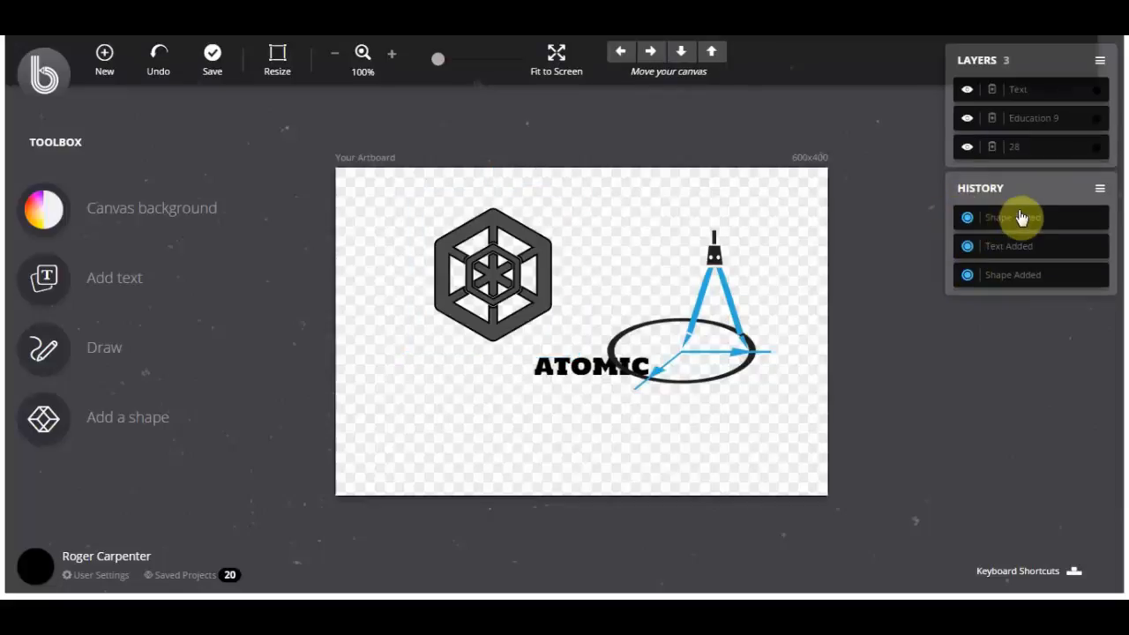
left_click(967, 218)
left_click_drag(719, 336, 615, 287)
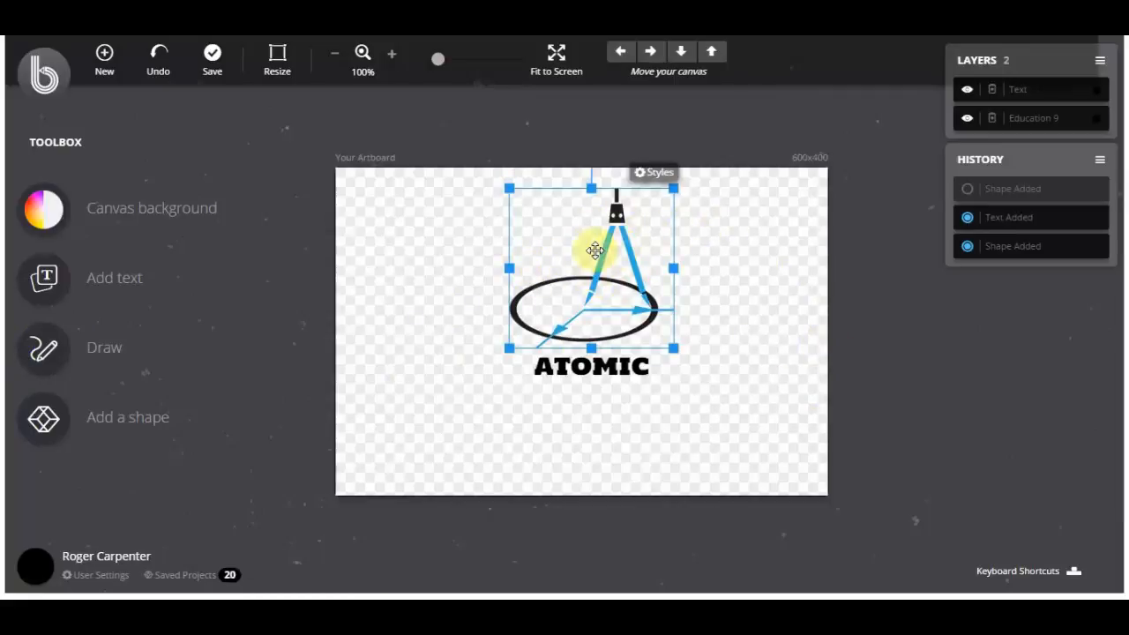
left_click_drag(609, 235, 530, 272)
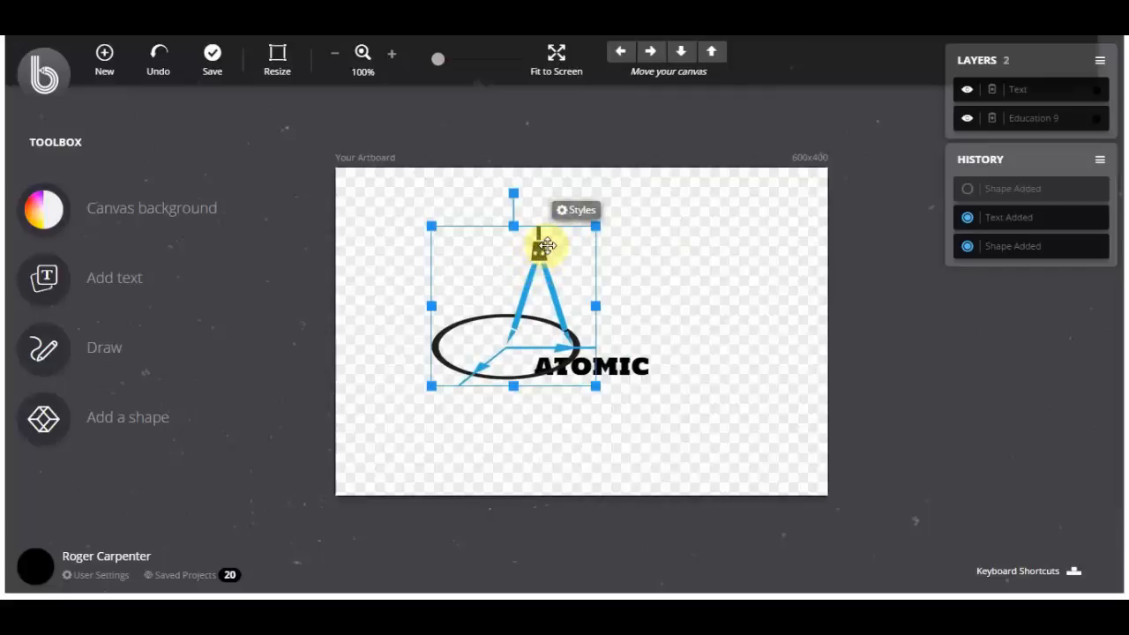
right_click(556, 291)
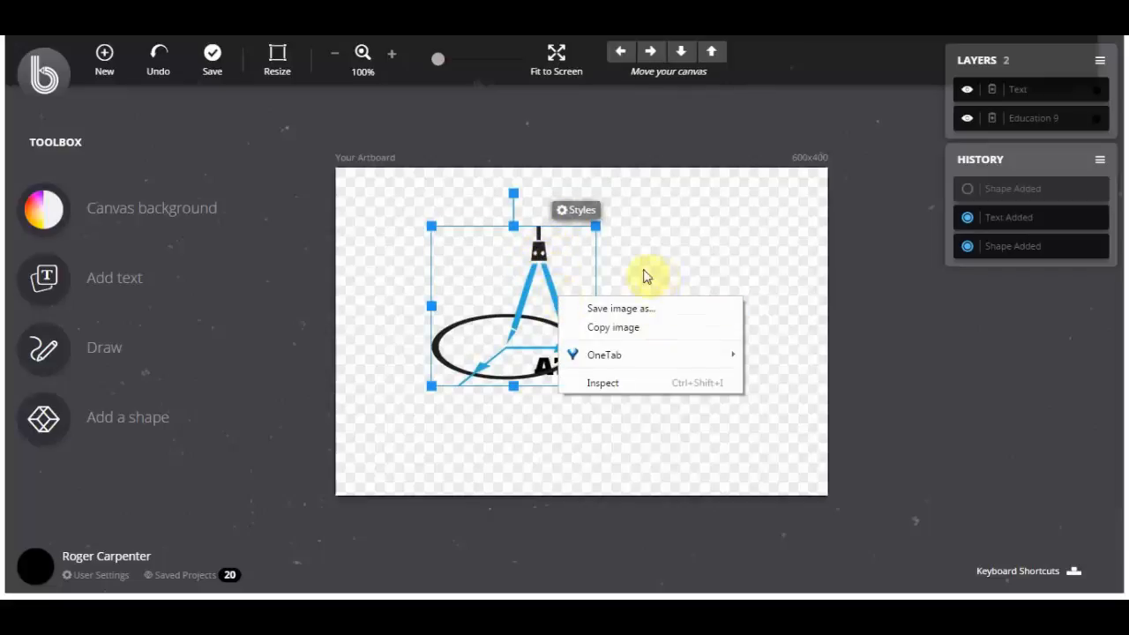
left_click(523, 264)
left_click_drag(559, 262, 608, 245)
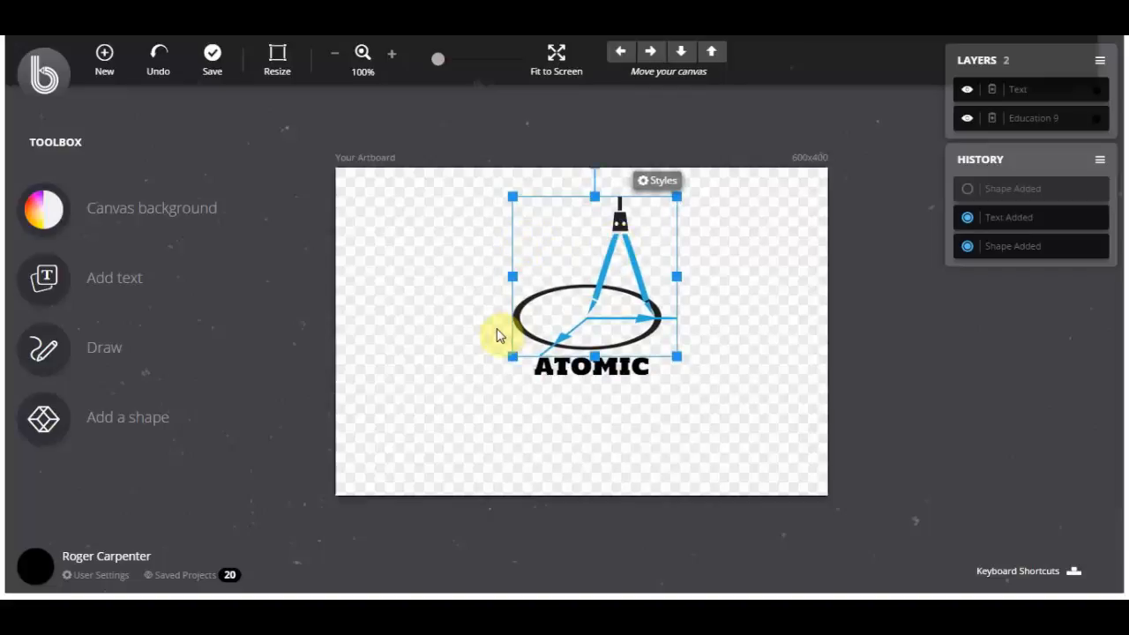
Step: Export the logo as a PNG named ATOMIC with transparency preserved, view the exported image, and close the viewer
left_click(212, 55)
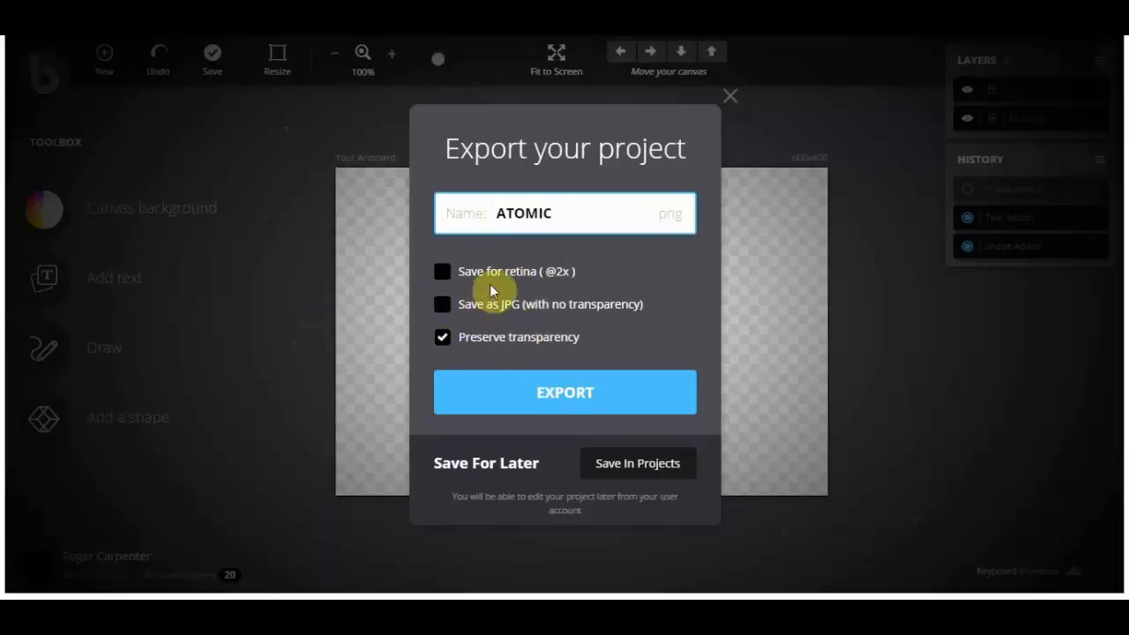
left_click(637, 454)
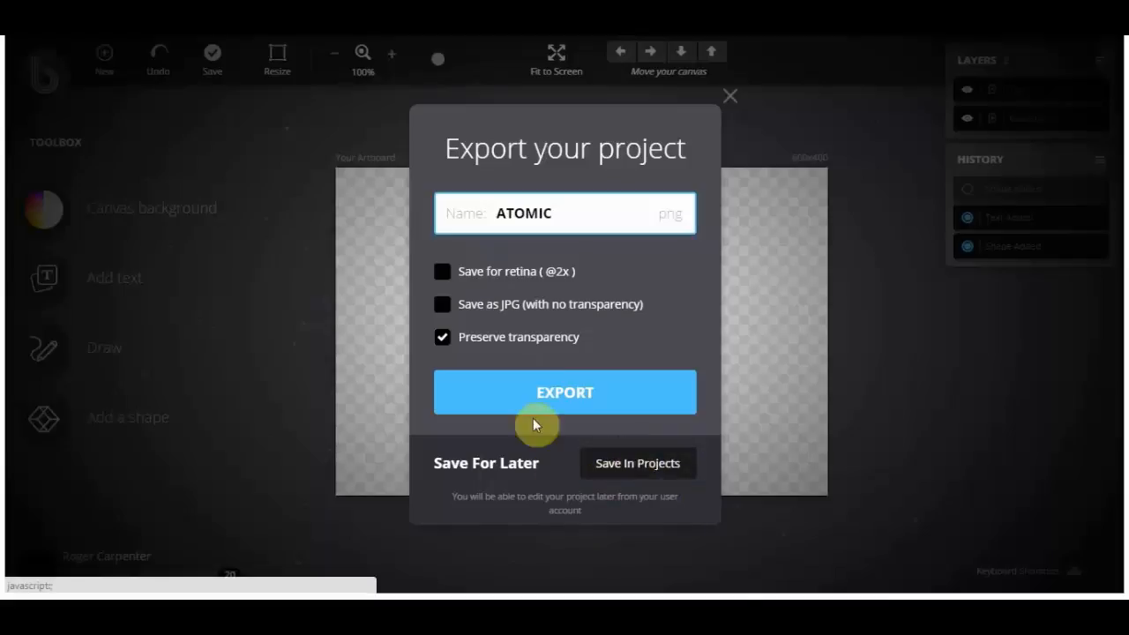
left_click(573, 399)
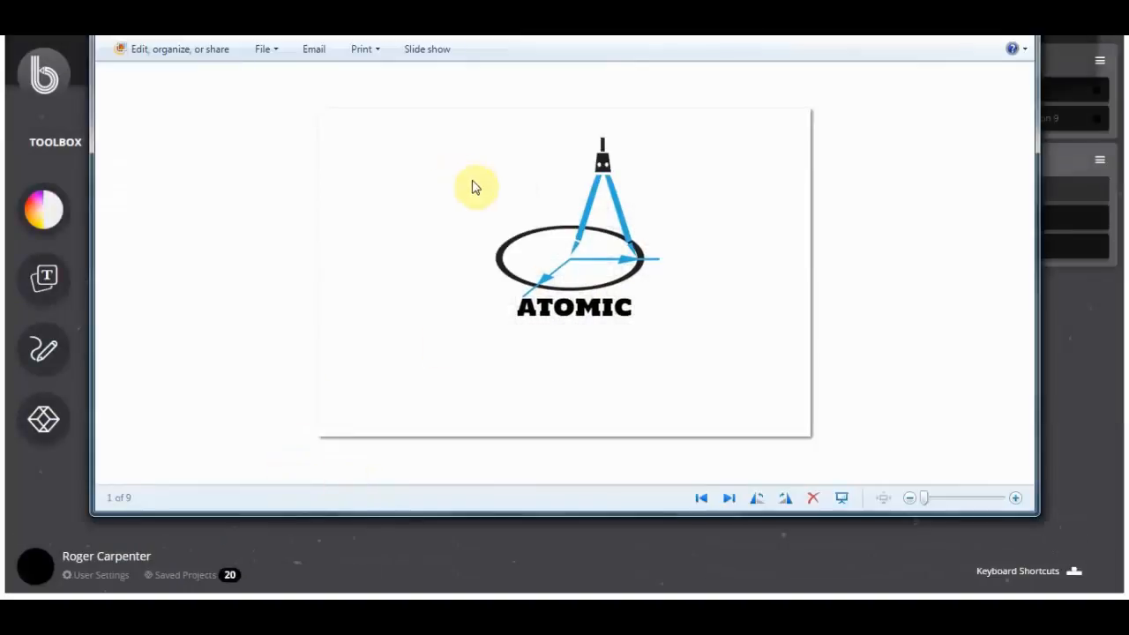
left_click(1020, 26)
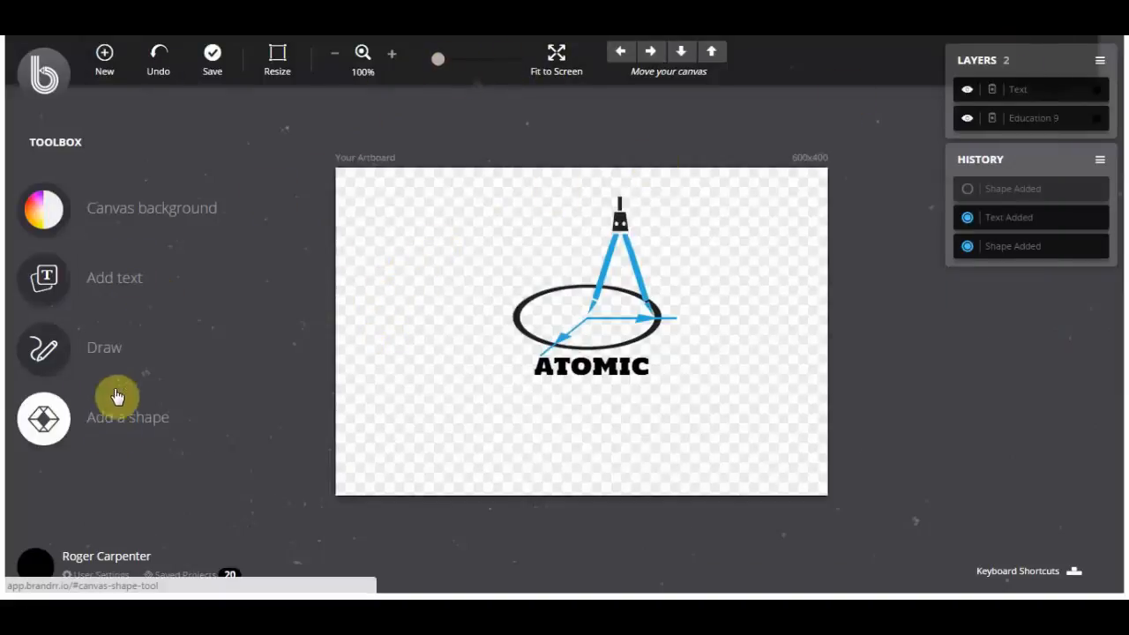
Step: Start a new logo with the Logo Wizard and generate designs for THE RAIDERS in the Miscellaneous category
left_click(105, 63)
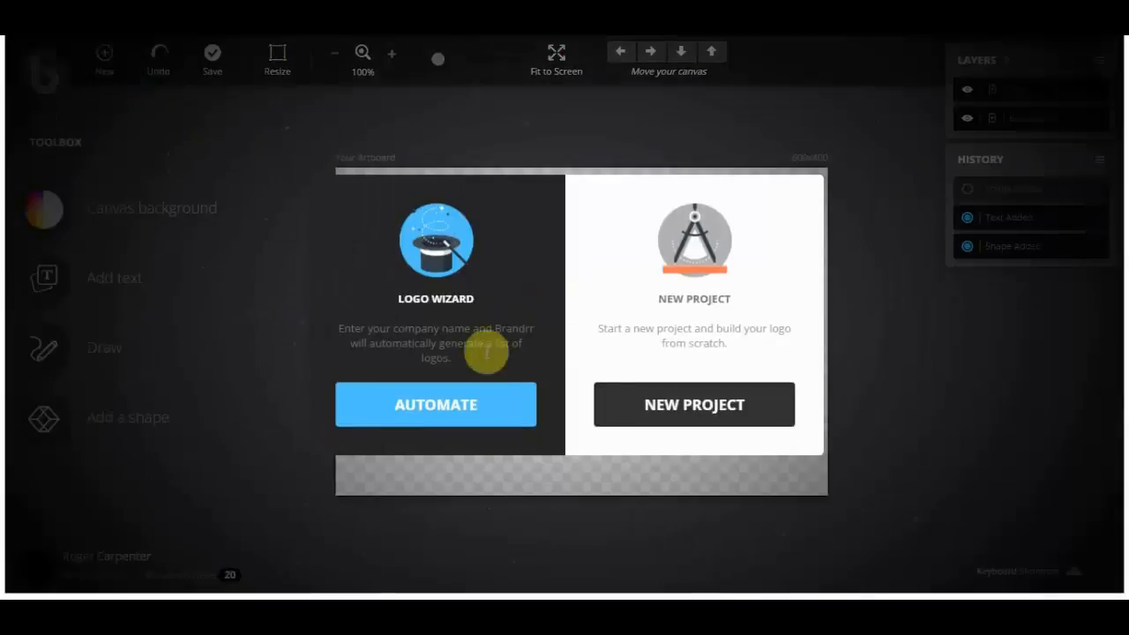
left_click(467, 401)
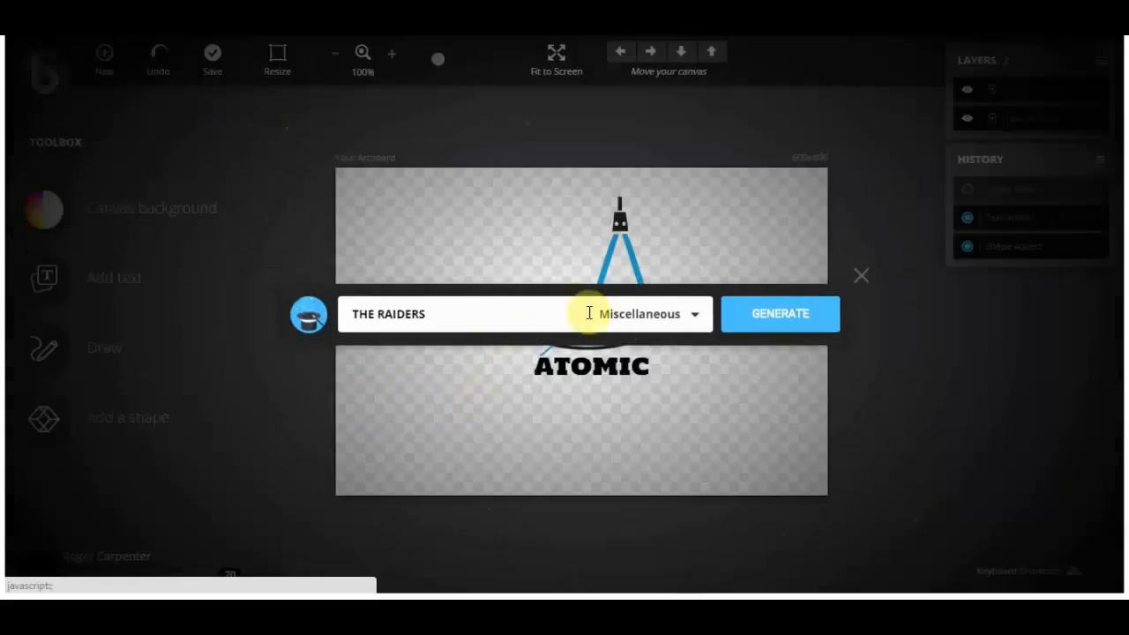
left_click(780, 314)
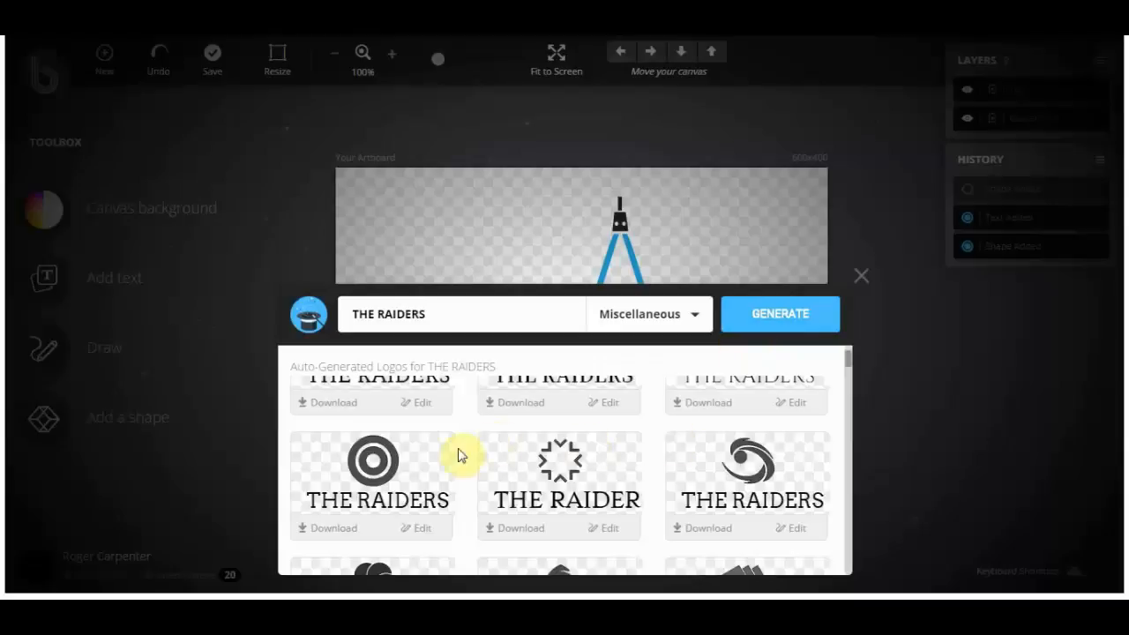
Step: Browse the generated THE RAIDERS logos and open the A-shaped design with the curved crossbar for editing
scroll(444, 462, "down", 6)
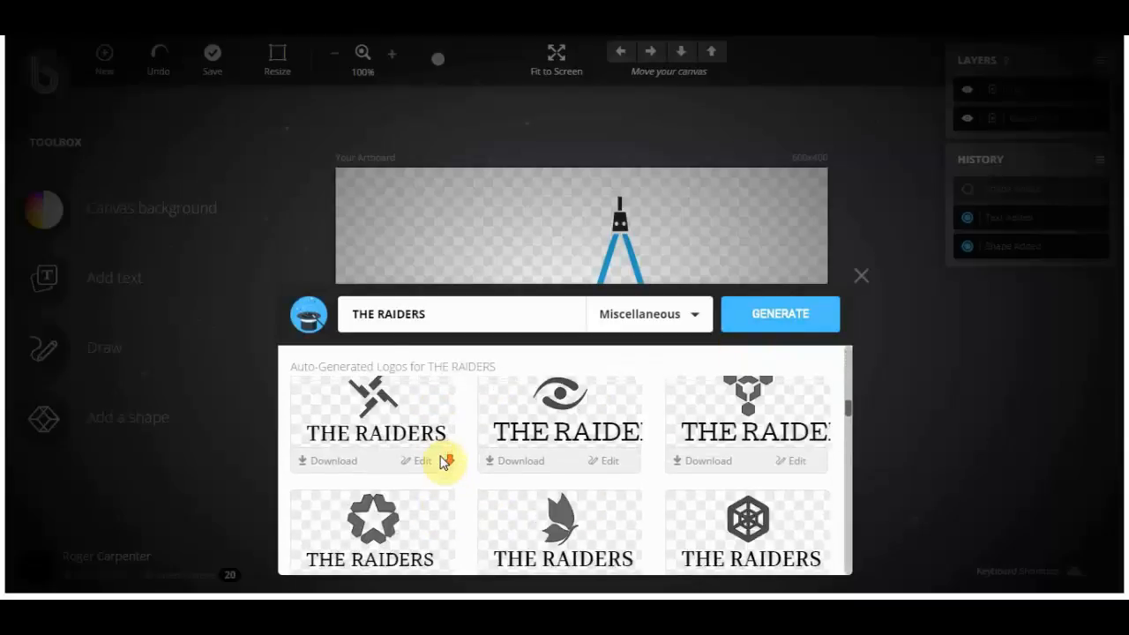
scroll(443, 467, "down", 1)
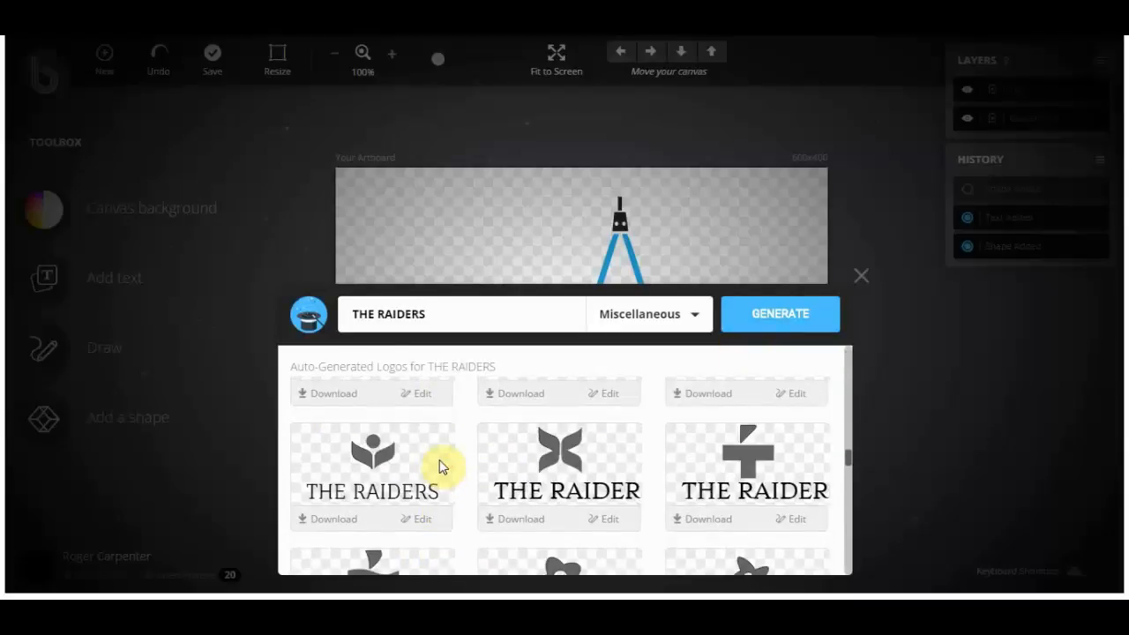
scroll(635, 484, "down", 4)
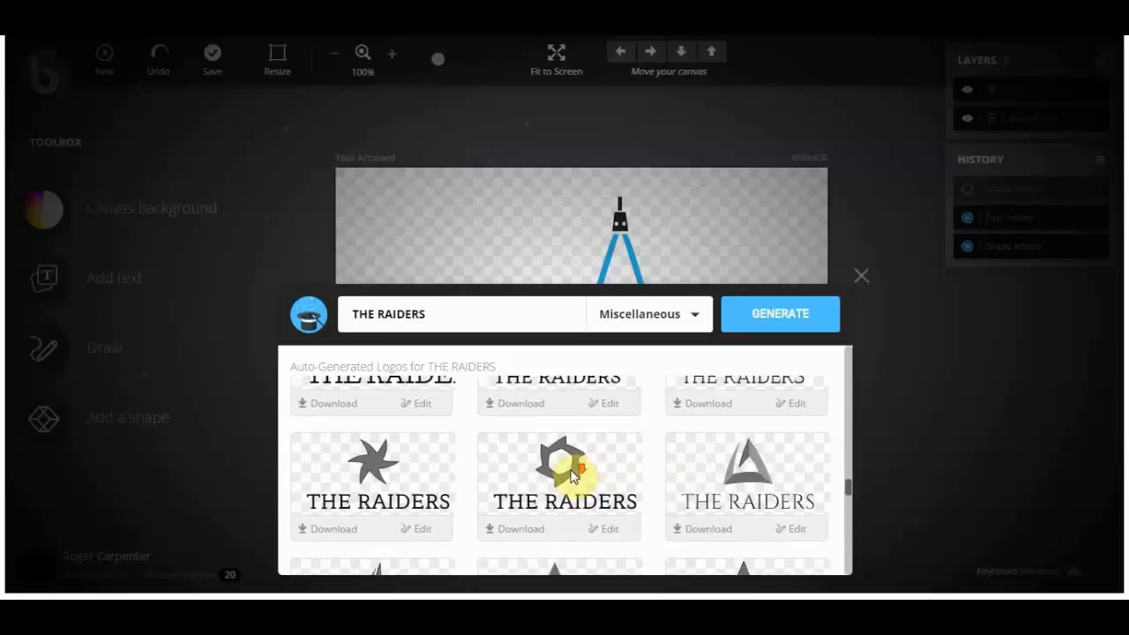
scroll(563, 476, "up", 2)
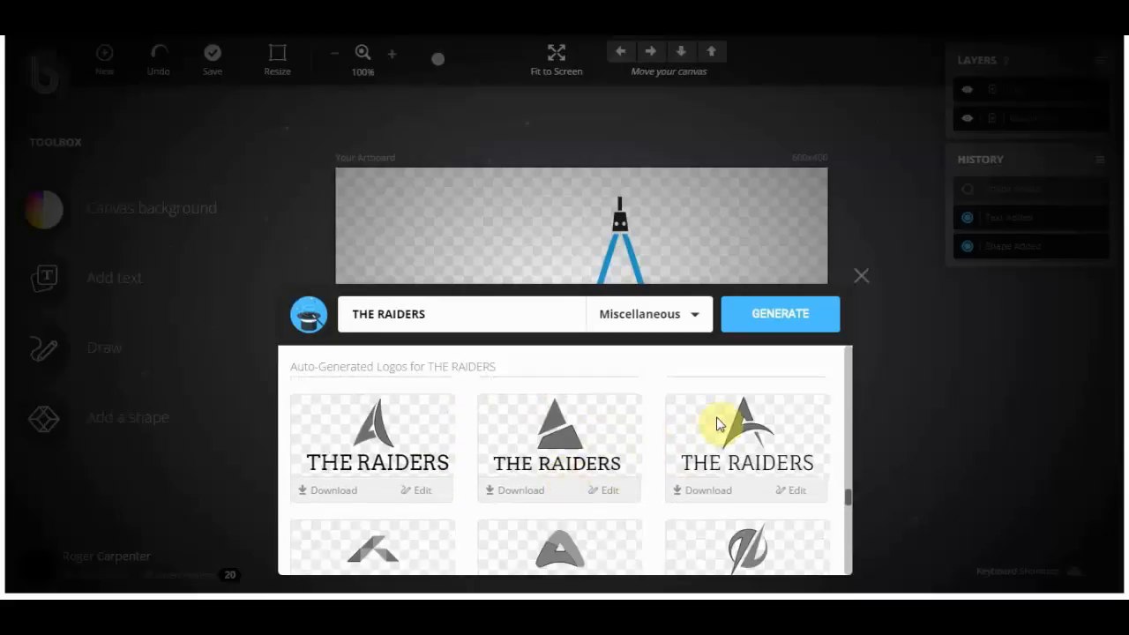
left_click(791, 490)
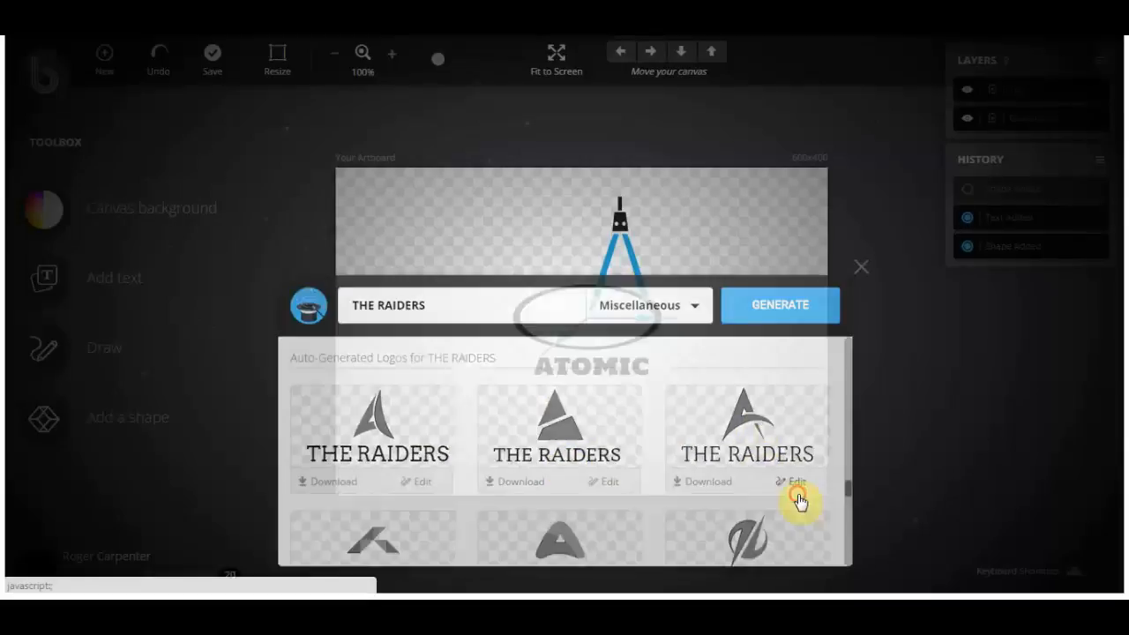
left_click(613, 154)
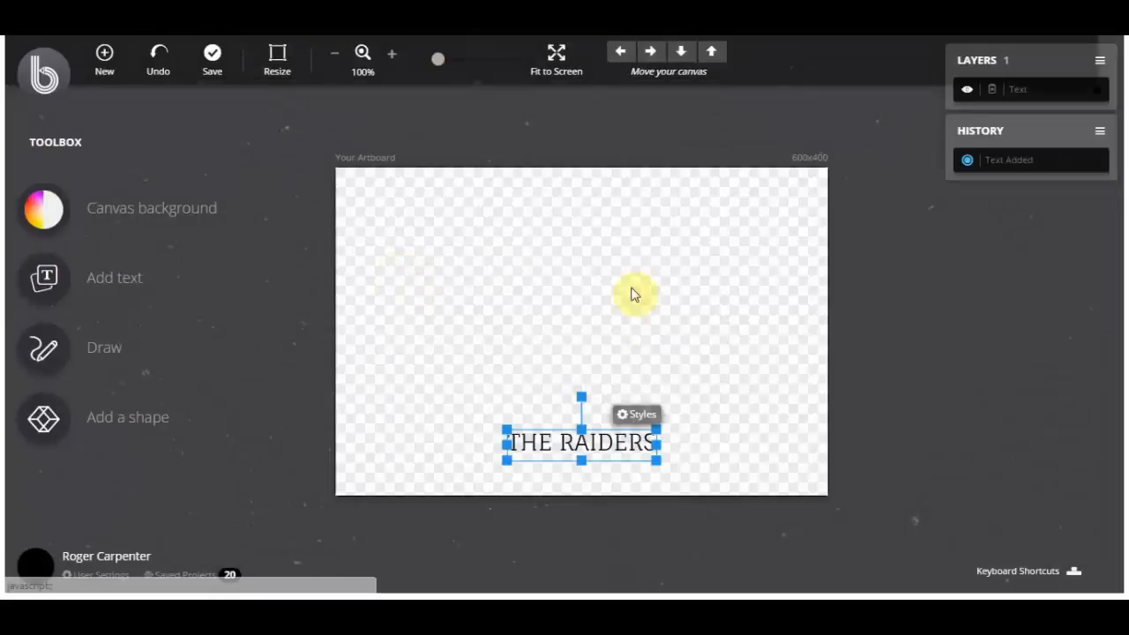
Step: Move the A-shaped emblem to the upper middle of the artboard and place THE RAIDERS text just beneath it
left_click_drag(545, 347, 573, 274)
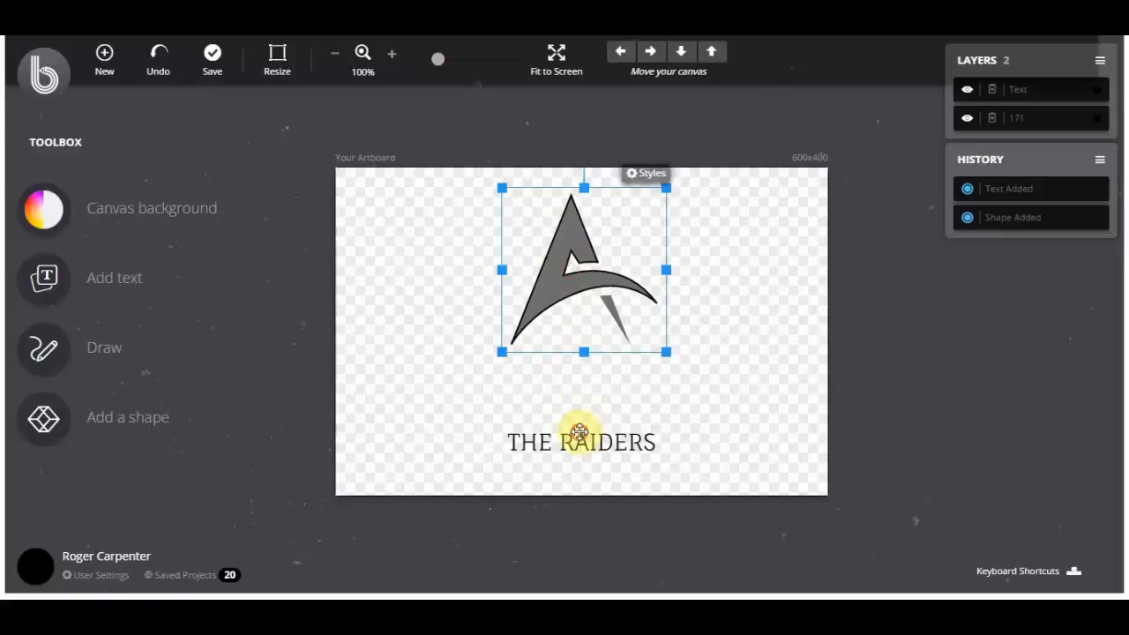
left_click_drag(579, 432, 587, 368)
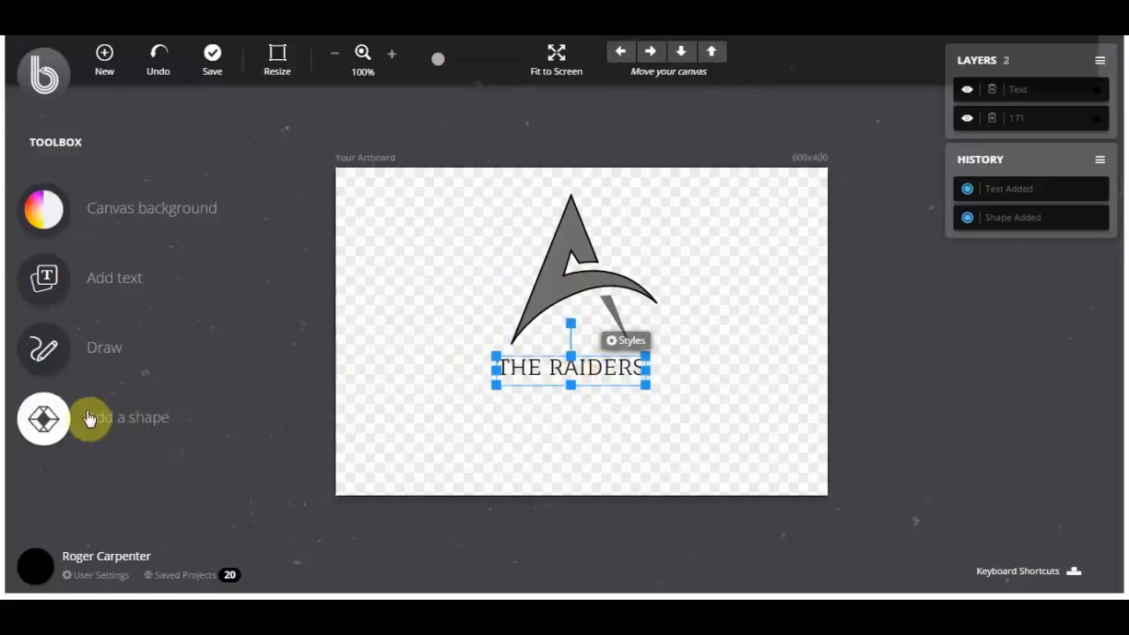